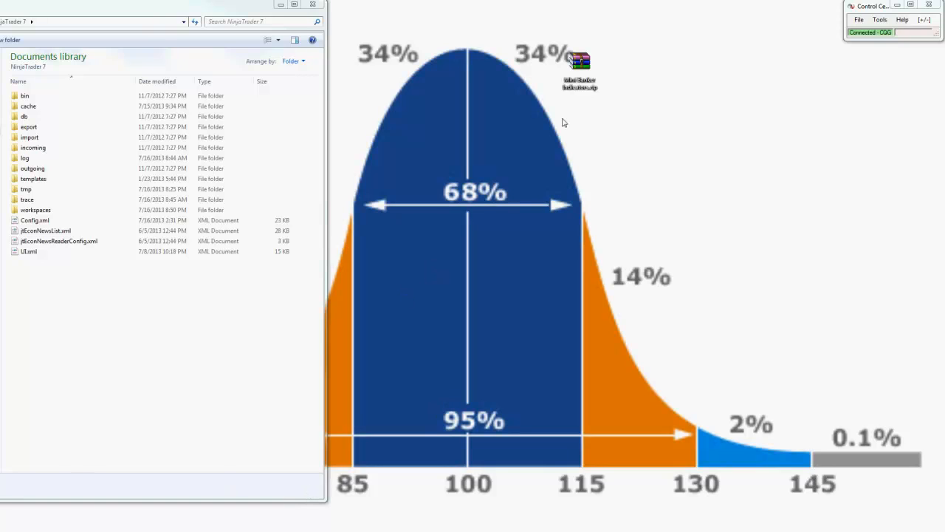
Step: Move the indicators ZIP archive aside on the desktop, to the free area beneath the Control Center window
left_click_drag(580, 63, 655, 111)
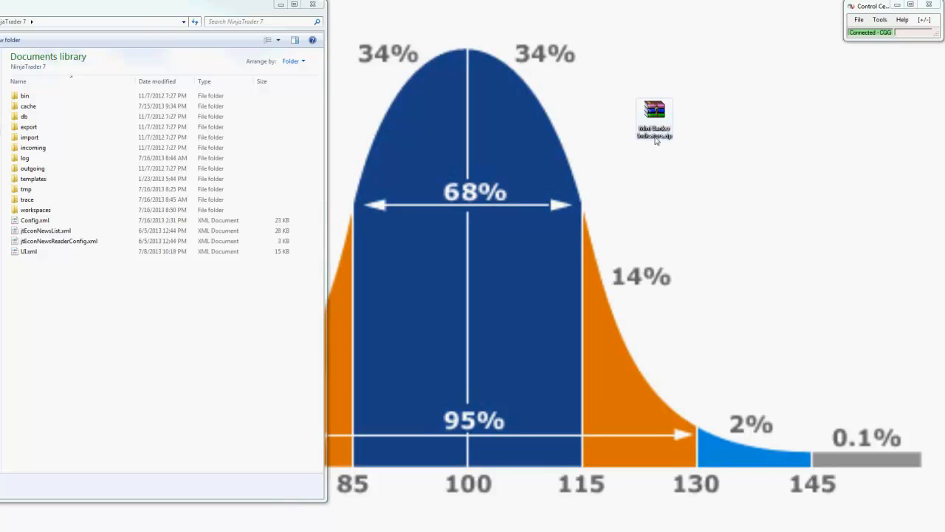
left_click_drag(660, 129, 913, 151)
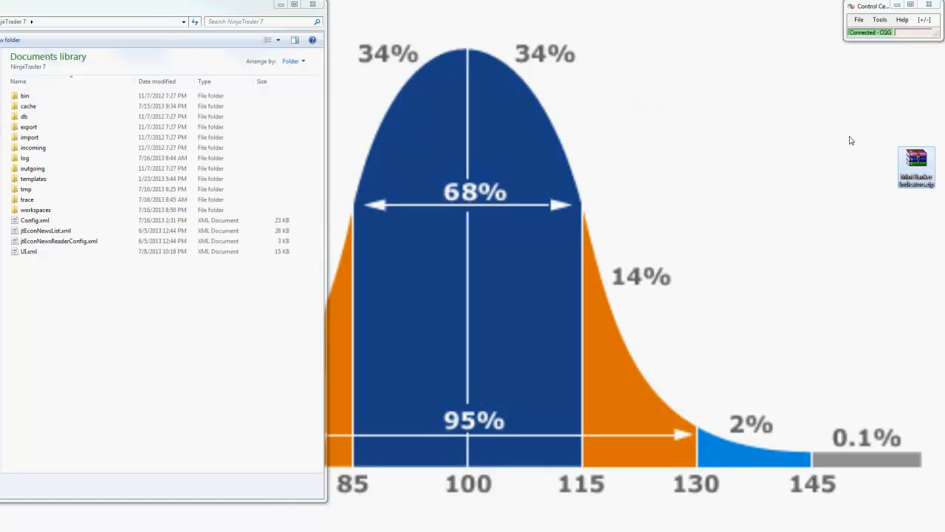
Step: Disconnect the Control Center from the CQG data connection
left_click(860, 20)
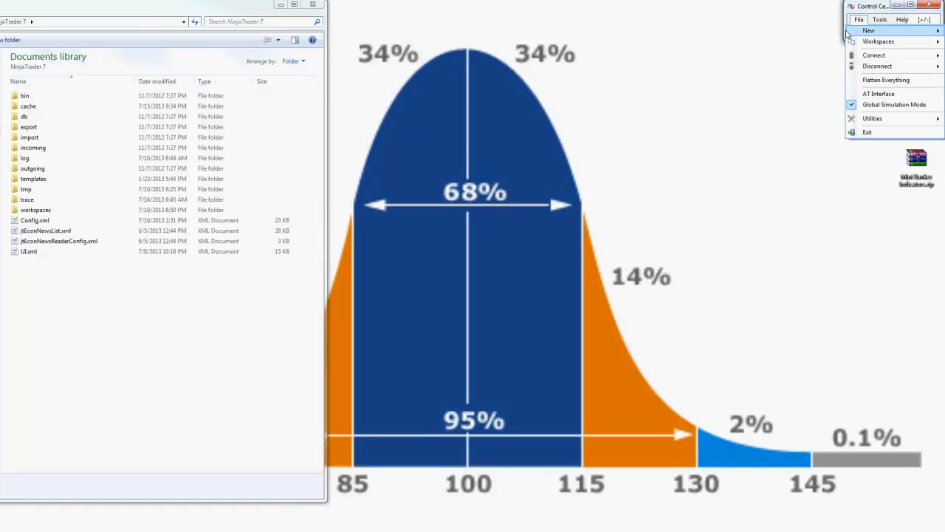
left_click(859, 20)
left_click(859, 20)
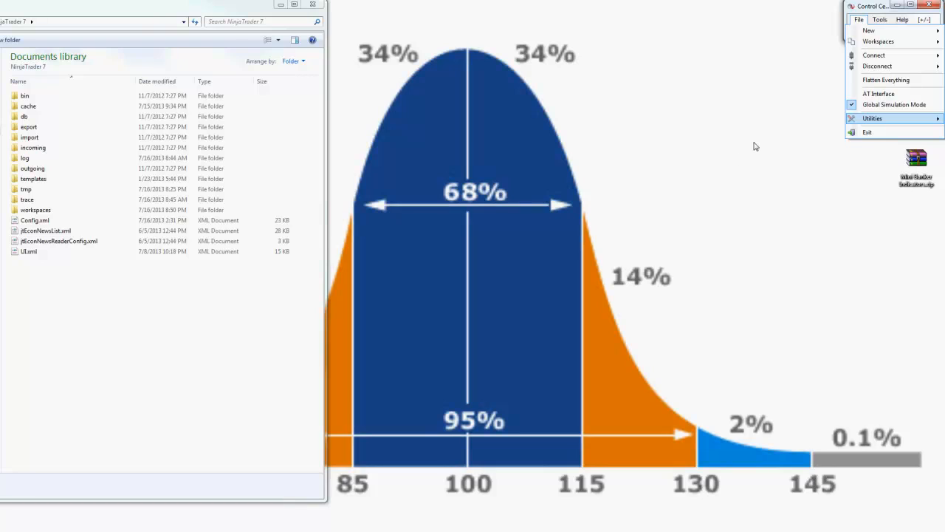
left_click(766, 86)
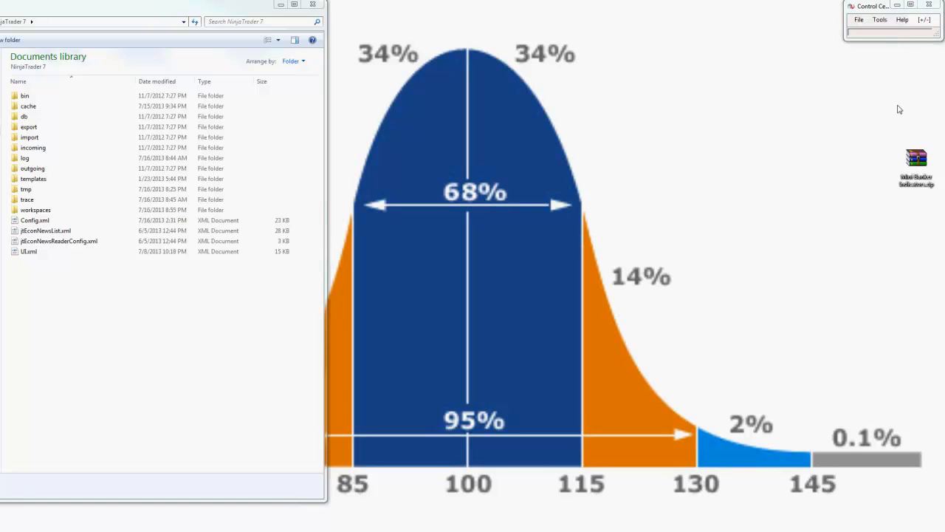
Step: Examine the workspace commands available in the Control Center, including those for opening, closing and saving a workspace
left_click(859, 19)
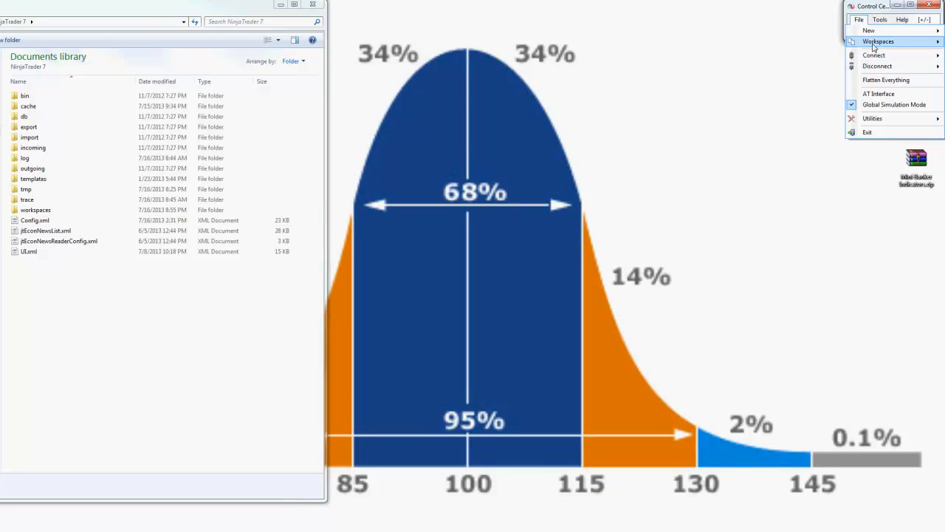
left_click(879, 94)
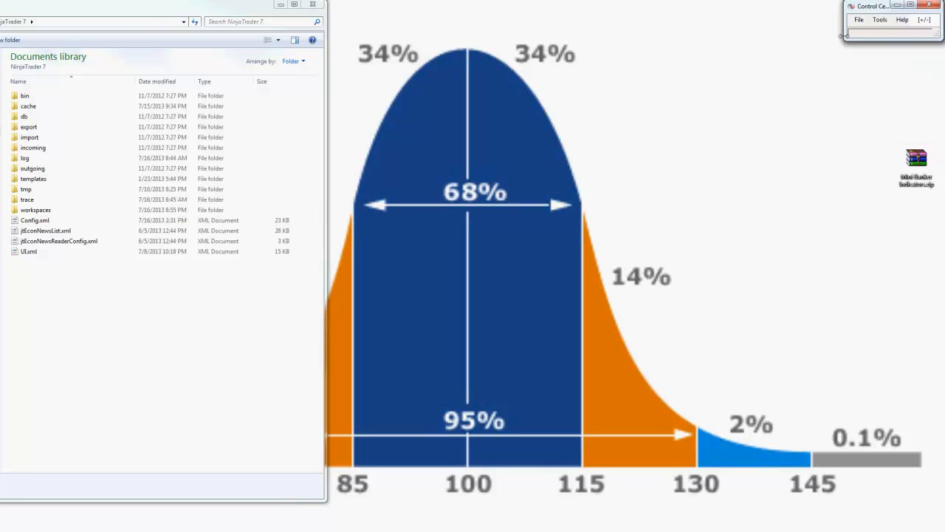
left_click(855, 22)
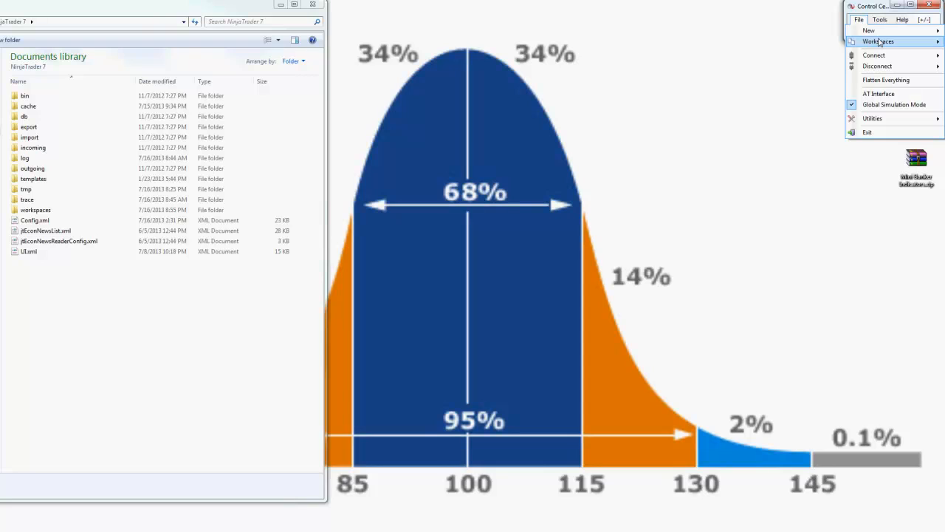
left_click(861, 20)
left_click_drag(874, 10, 671, 31)
left_click(658, 41)
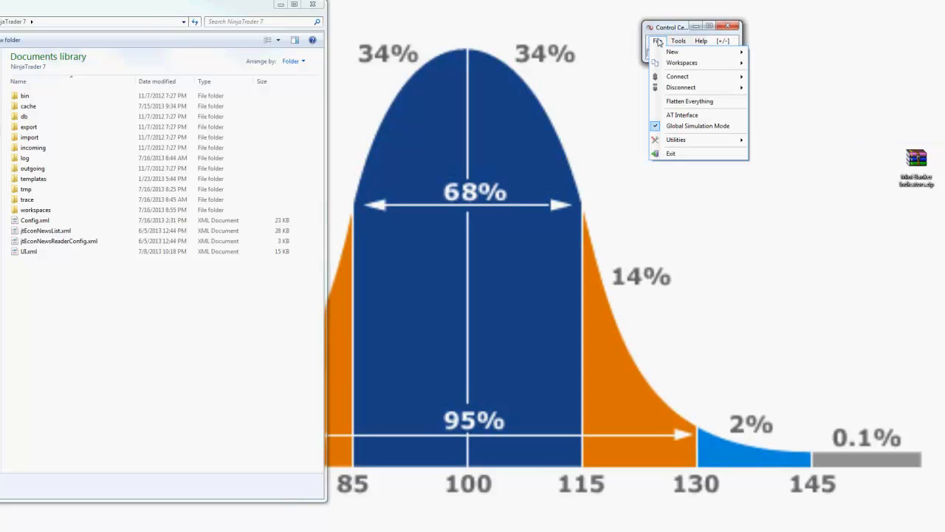
mouse_move(672, 65)
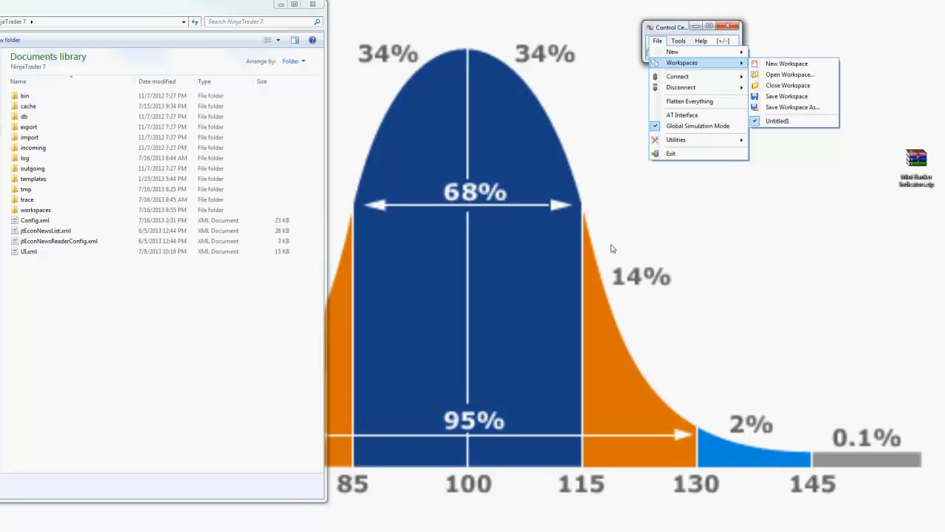
left_click(690, 101)
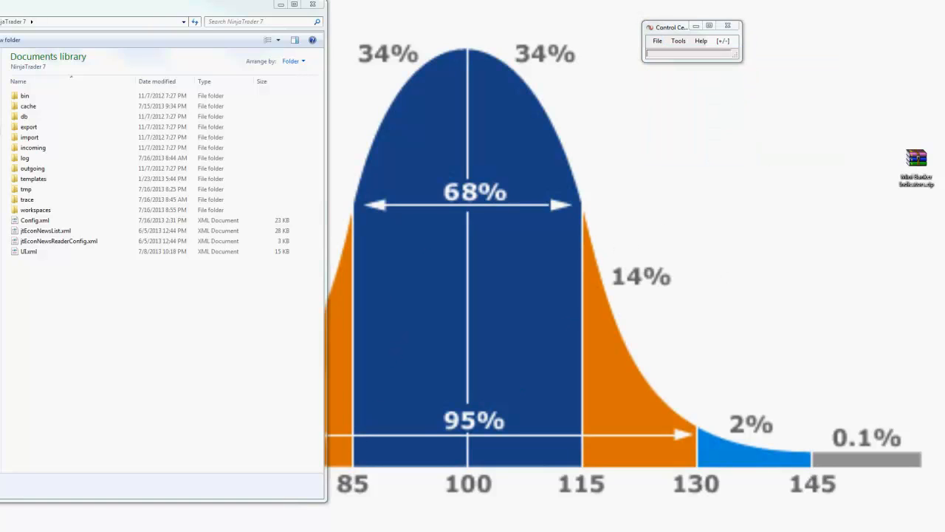
left_click_drag(659, 28, 861, 8)
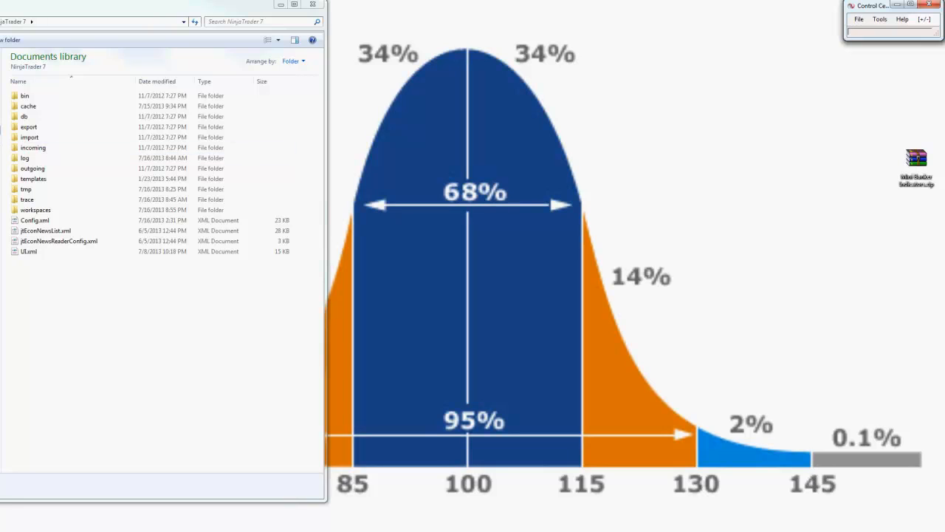
Step: Reopen the NinjaTrader 7 documents folder and place the Notepad window beside it to review the three listed folder paths
key("alt+Left")
double_click(41, 128)
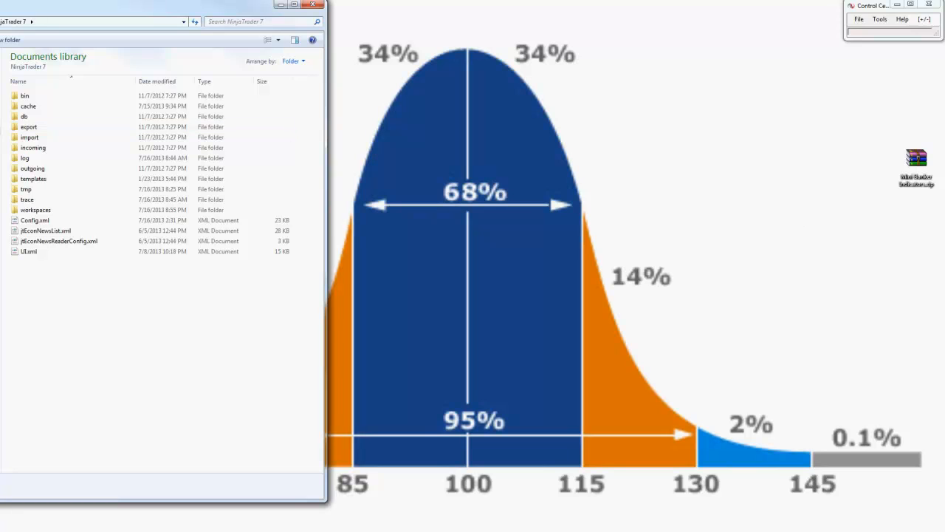
left_click_drag(944, 194, 573, 12)
left_click_drag(741, 146, 604, 147)
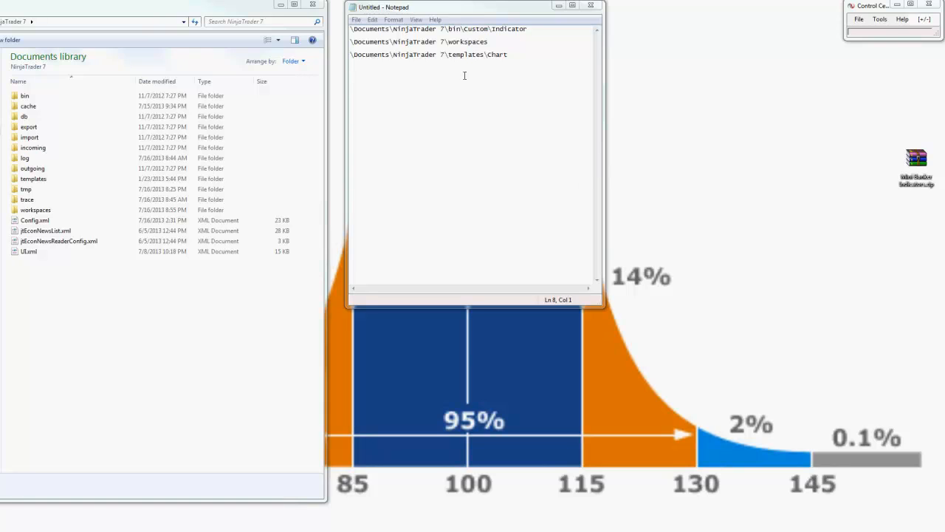
left_click_drag(515, 56, 352, 29)
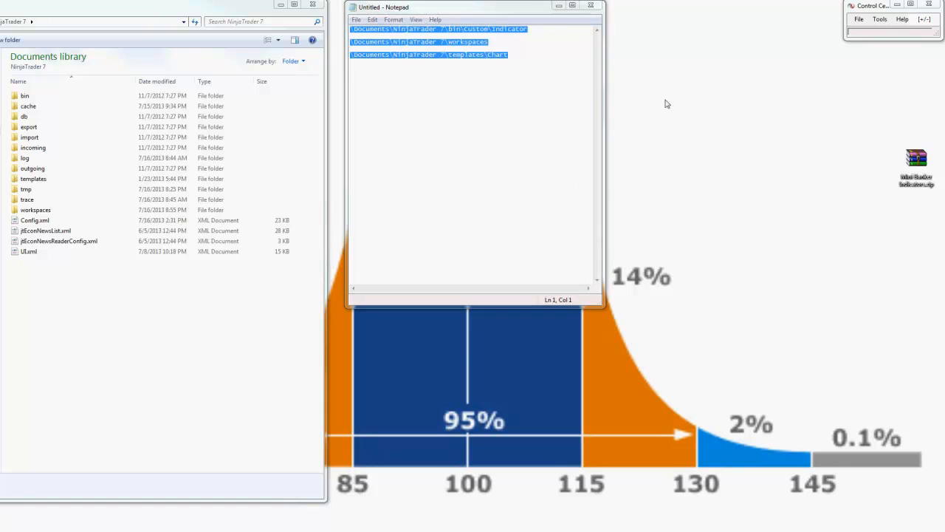
left_click(541, 97)
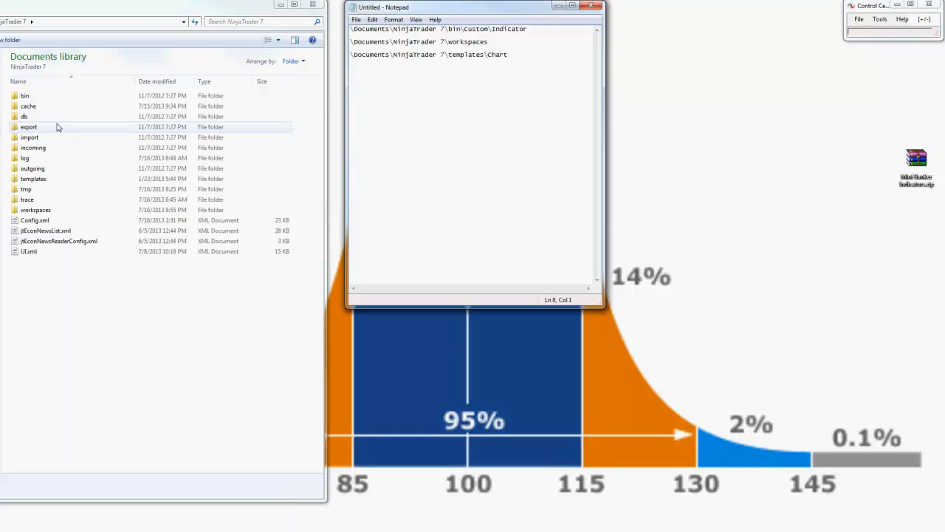
Step: Copy the Indicator folder from NinjaTrader 7\bin\Custom to the desktop as a backup
double_click(32, 99)
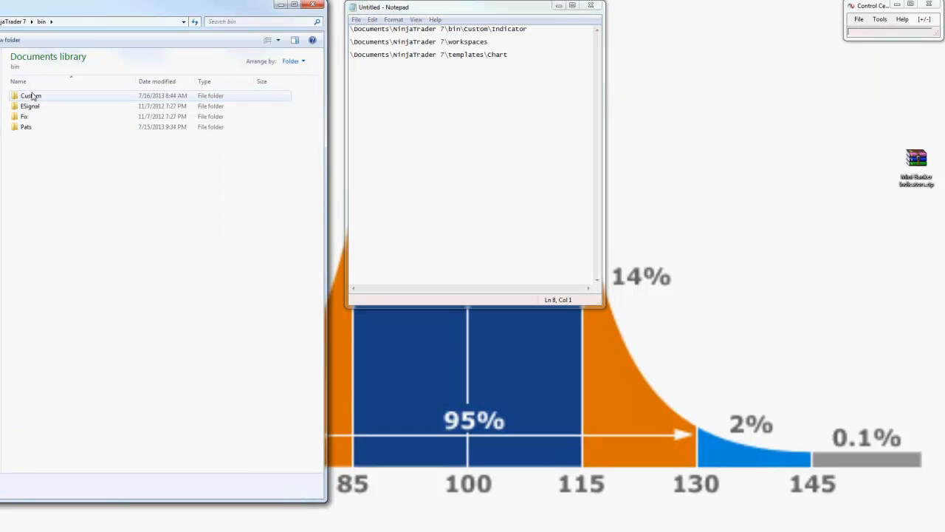
double_click(35, 104)
double_click(39, 109)
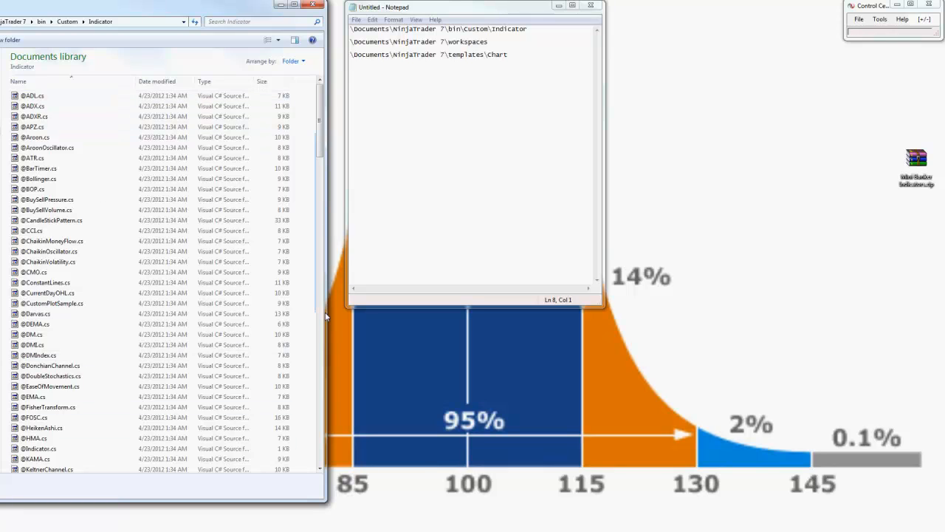
key("BackSpace")
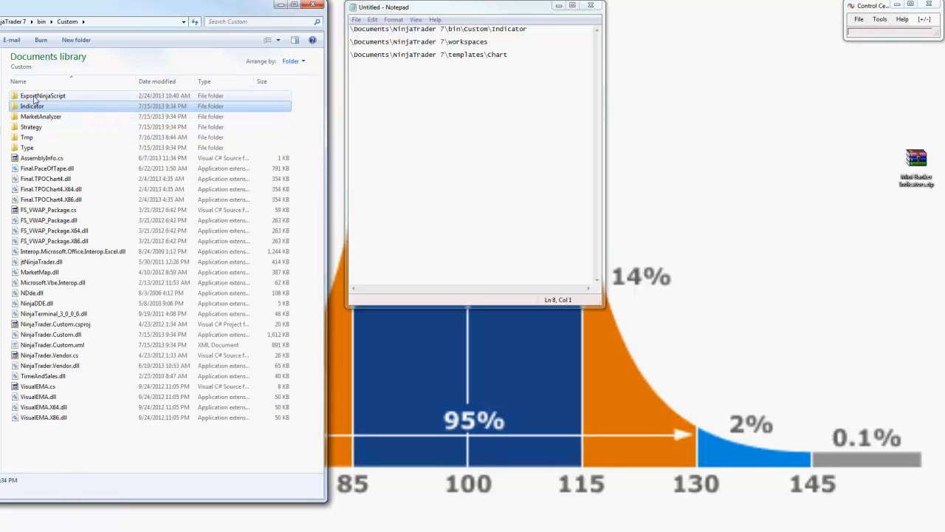
right_click(34, 110)
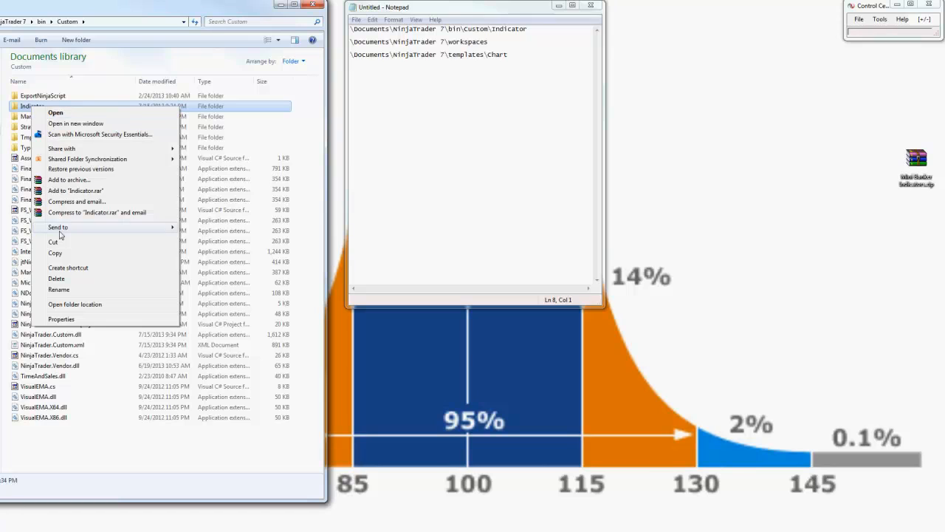
left_click(55, 253)
right_click(662, 155)
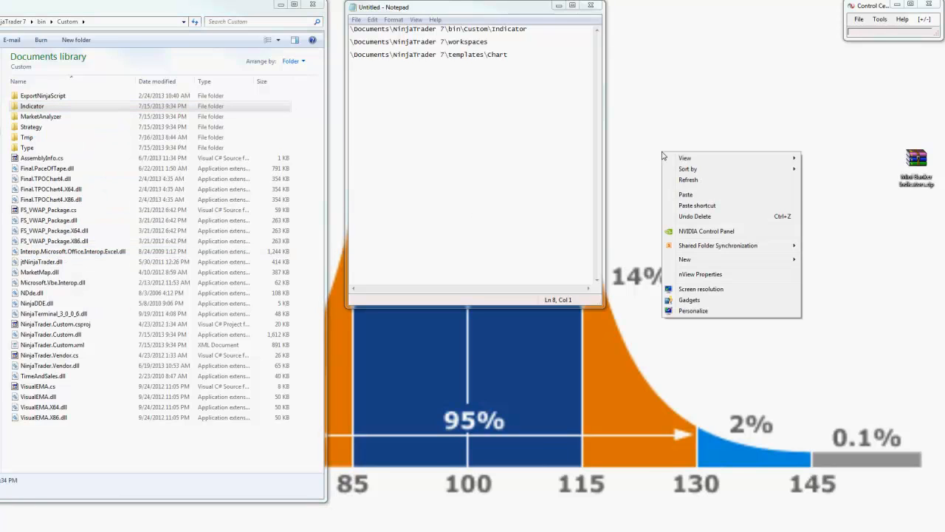
left_click(688, 194)
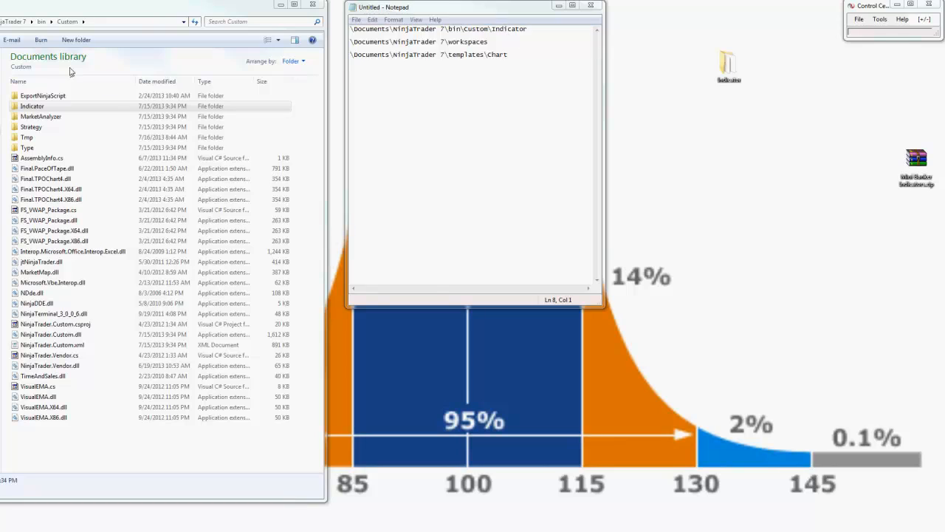
Step: Copy the workspaces folder from NinjaTrader 7 to the desktop and place the Indicator copy beside it
left_click(1, 21)
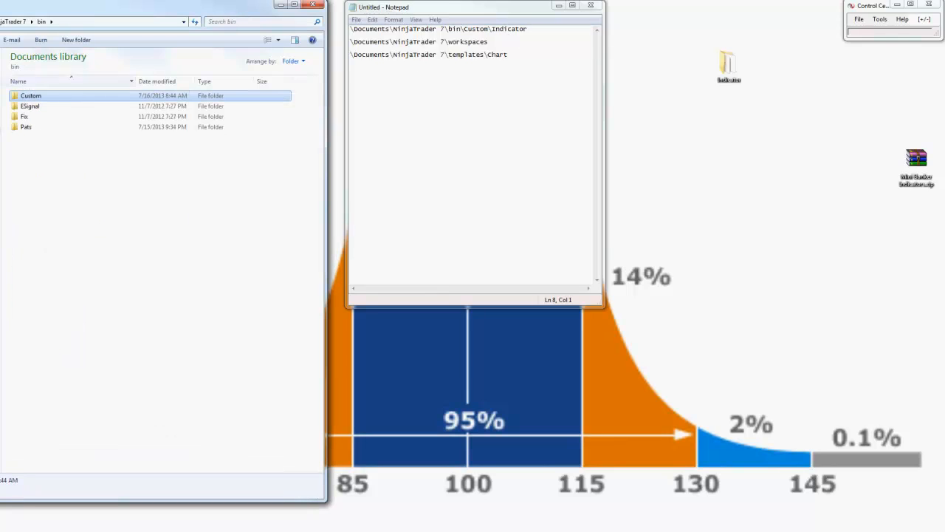
left_click(1, 22)
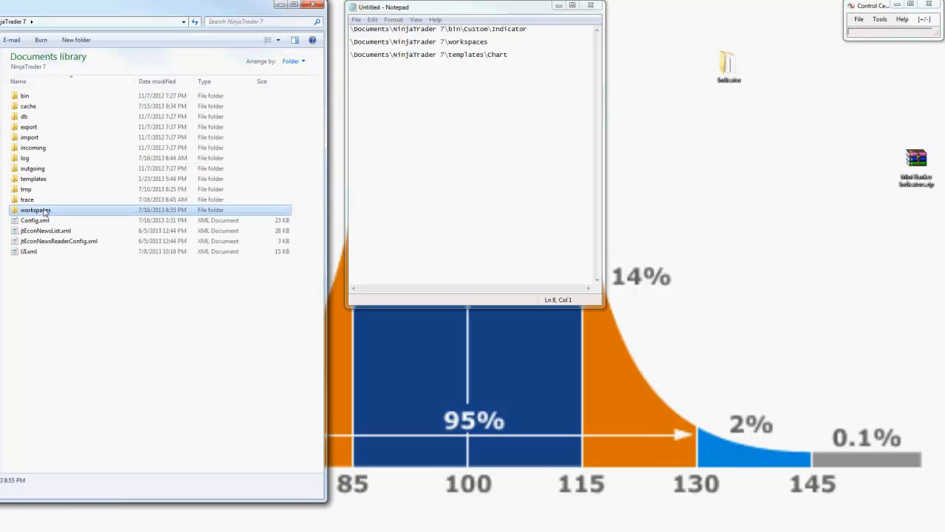
double_click(35, 210)
right_click(40, 214)
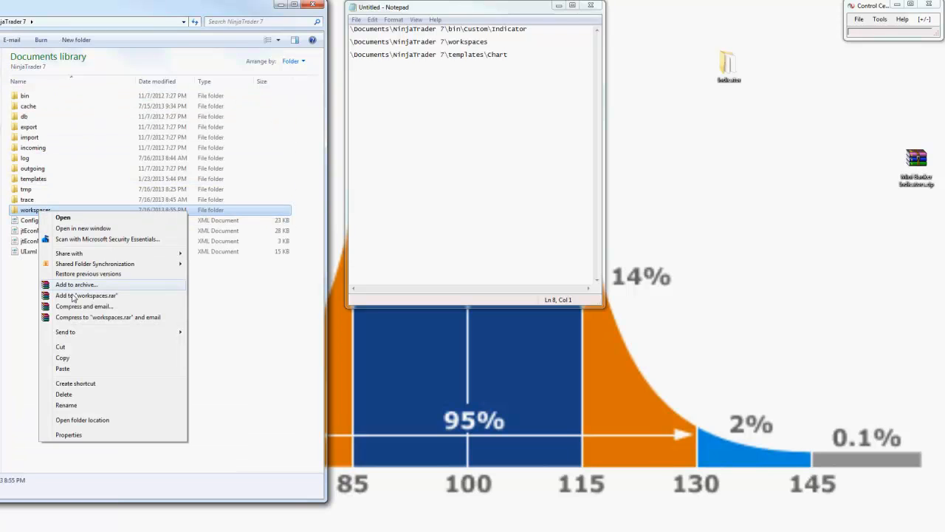
left_click(74, 359)
right_click(715, 123)
left_click(738, 164)
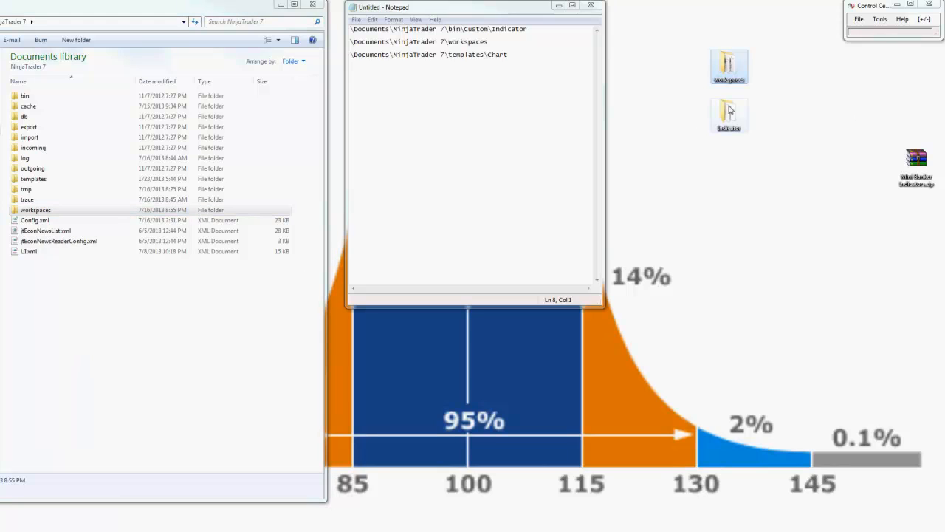
left_click_drag(729, 110, 781, 77)
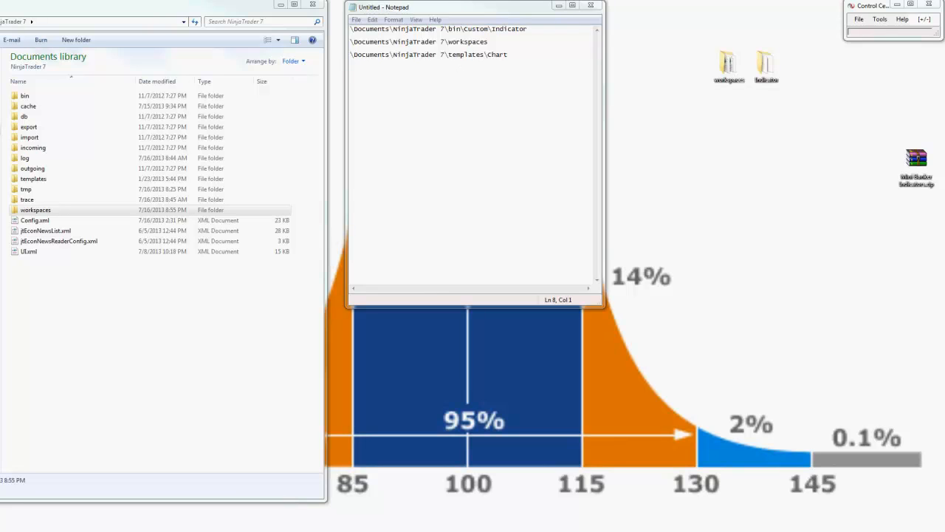
Step: Copy the Chart folder from NinjaTrader 7\templates to the desktop and line it up beside the Indicator copy
key("alt+Left")
double_click(53, 129)
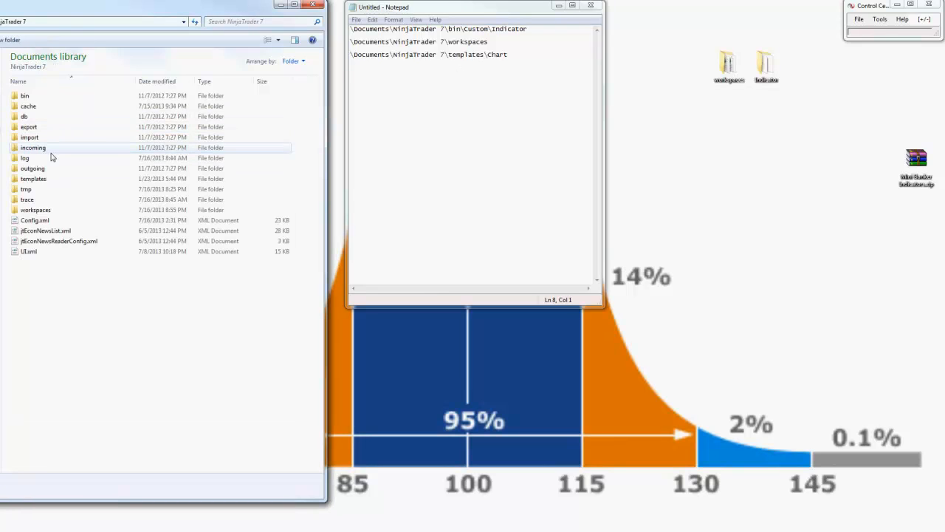
double_click(34, 178)
left_click(28, 97)
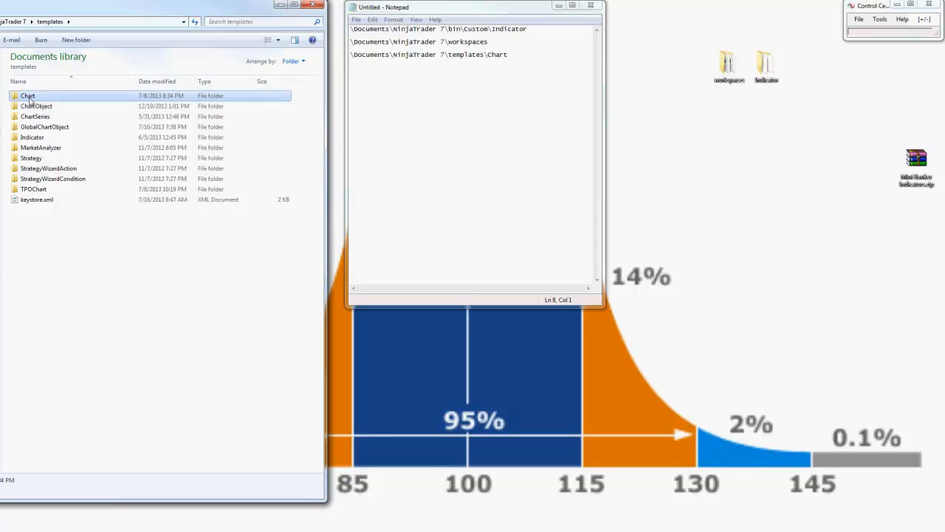
double_click(28, 97)
key("alt+Left")
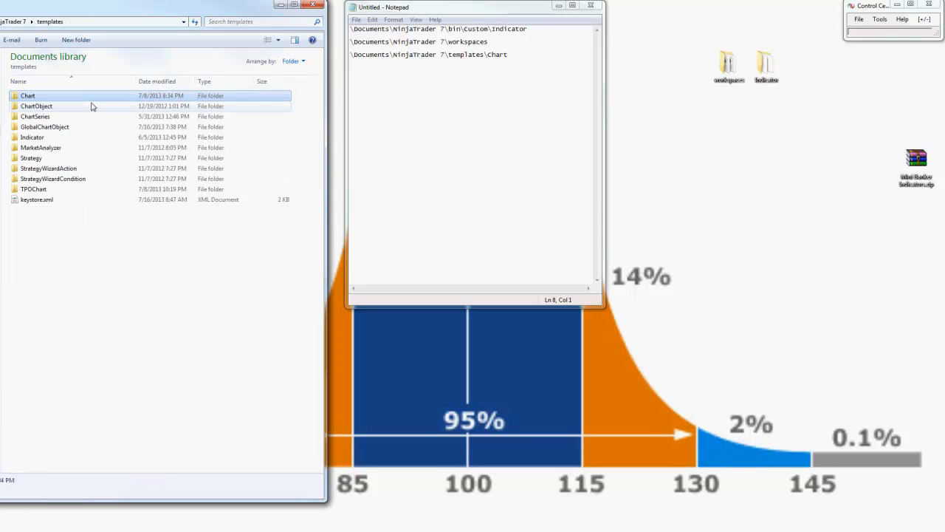
right_click(30, 96)
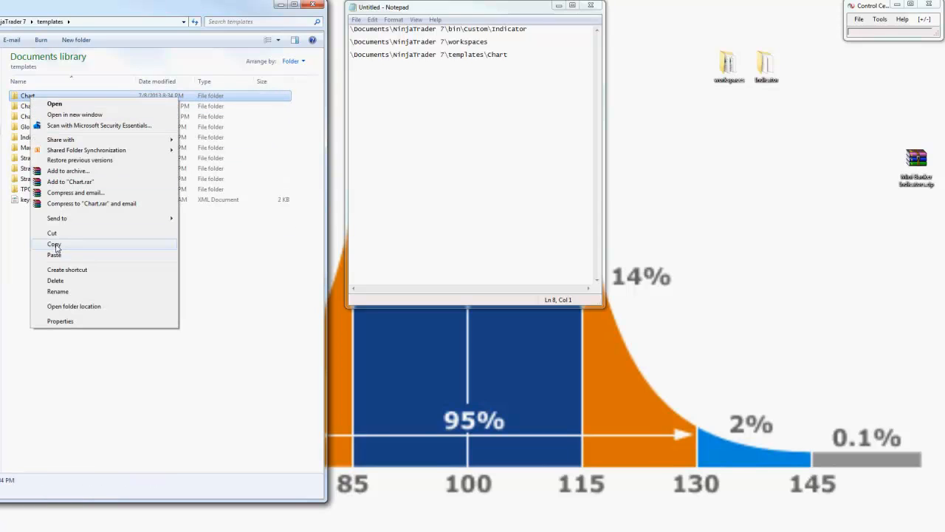
left_click(55, 244)
right_click(734, 112)
left_click(765, 153)
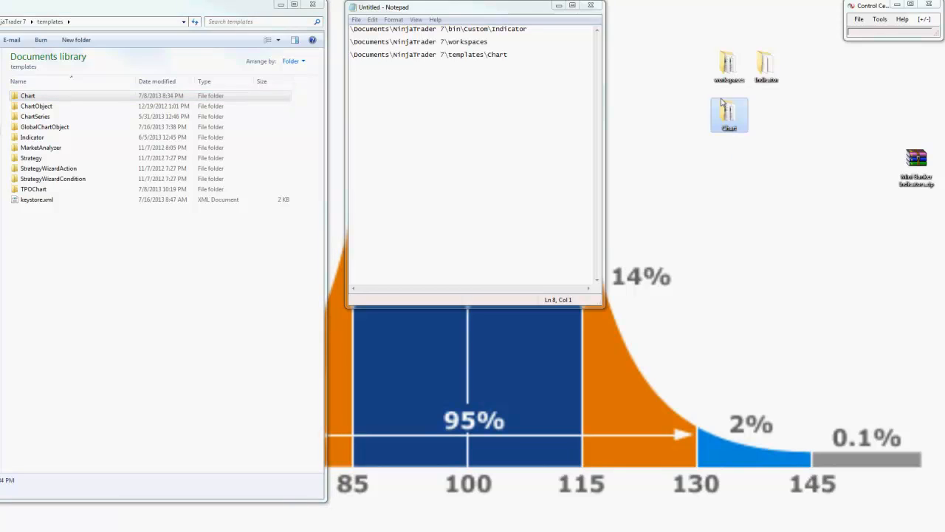
left_click_drag(729, 112, 803, 68)
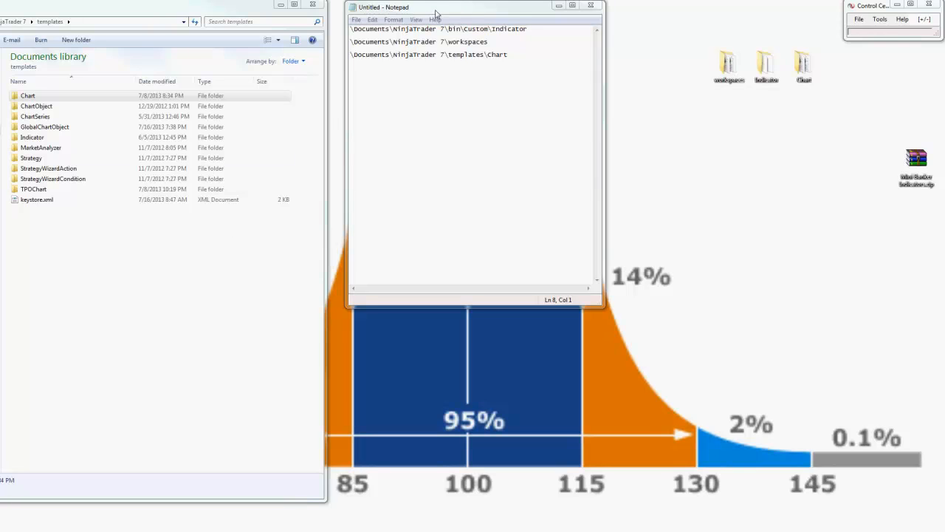
Step: Move the Notepad window off the screen and place the indicators ZIP archive in line with the copied folders
left_click_drag(436, 14, 944, 310)
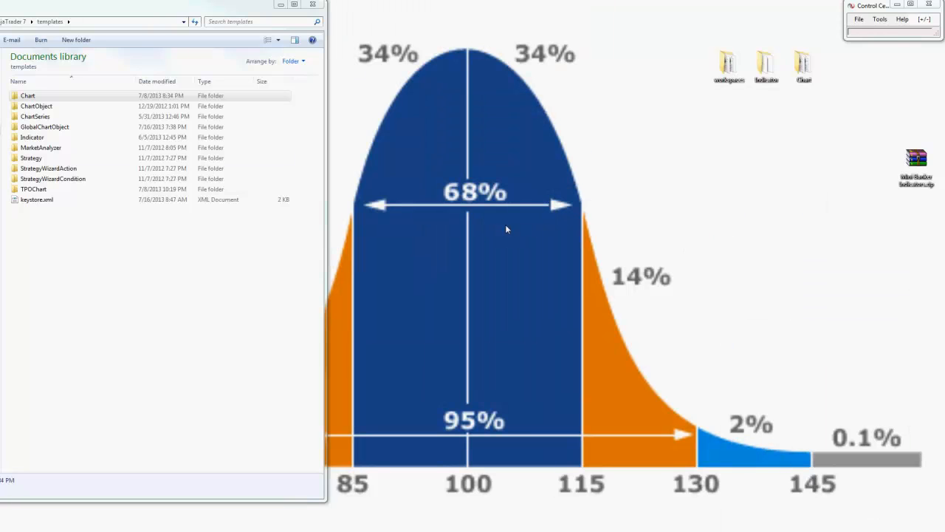
left_click_drag(914, 177, 622, 85)
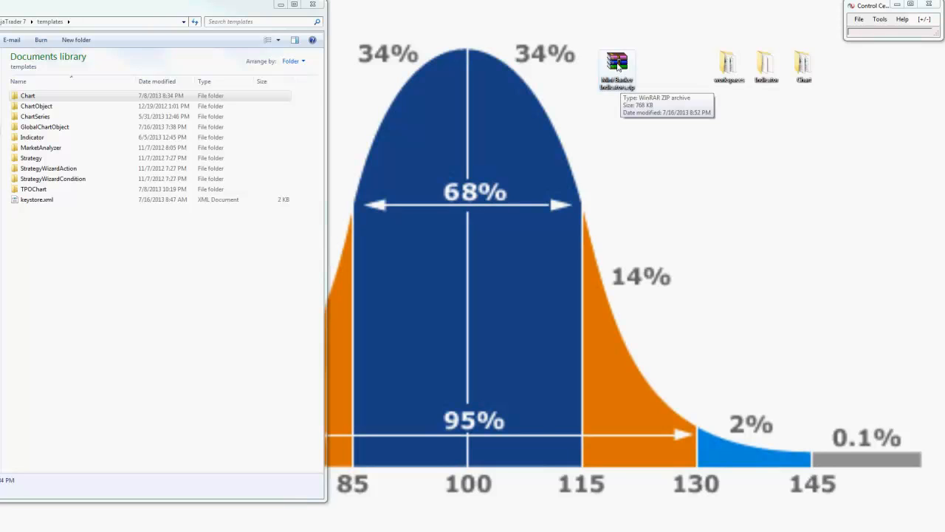
Step: Open Mini Banker Indicators.zip in WinRAR, enter its Mini Banker Indicators folder and position the archive window beside the folder window
double_click(618, 65)
left_click_drag(325, 111, 561, 118)
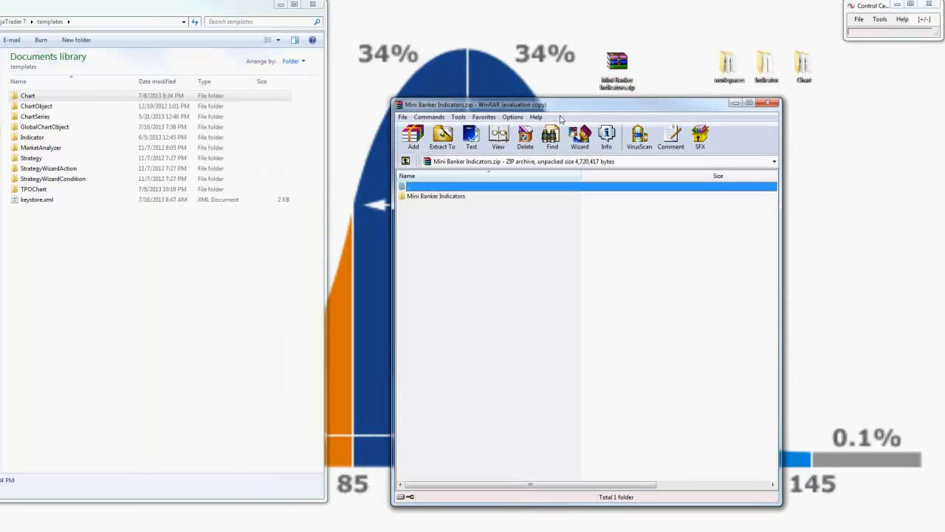
left_click(623, 310)
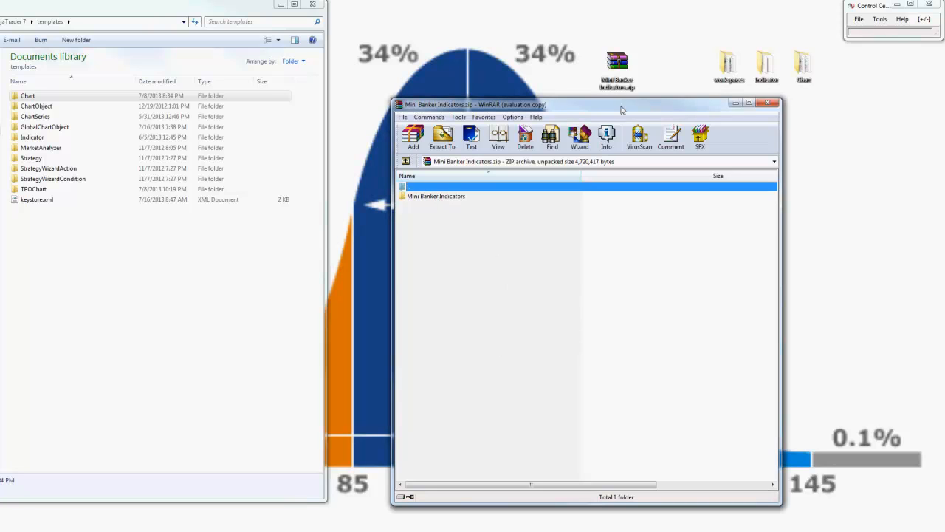
double_click(435, 196)
left_click_drag(498, 111, 526, 67)
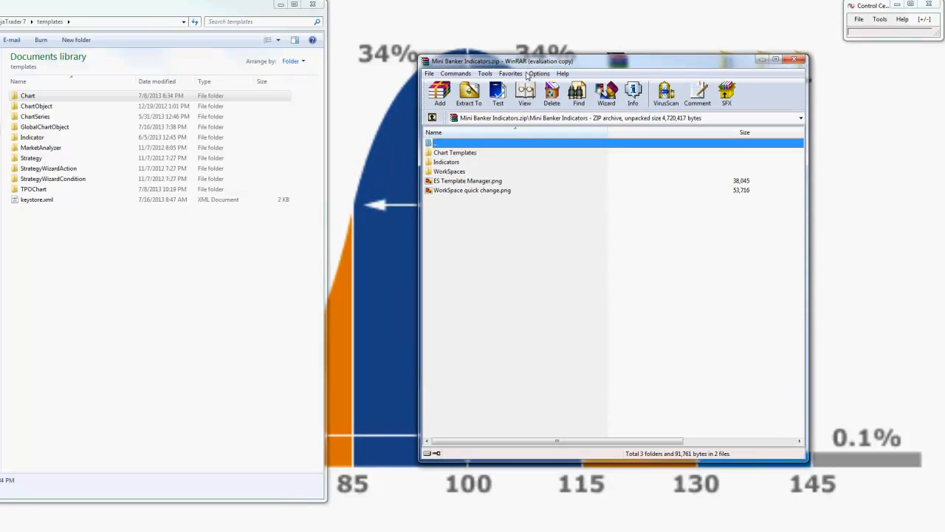
Step: Review the archive's Chart Templates, Indicators and WorkSpaces folders and its two PNG files
left_click(462, 153)
left_click(457, 163)
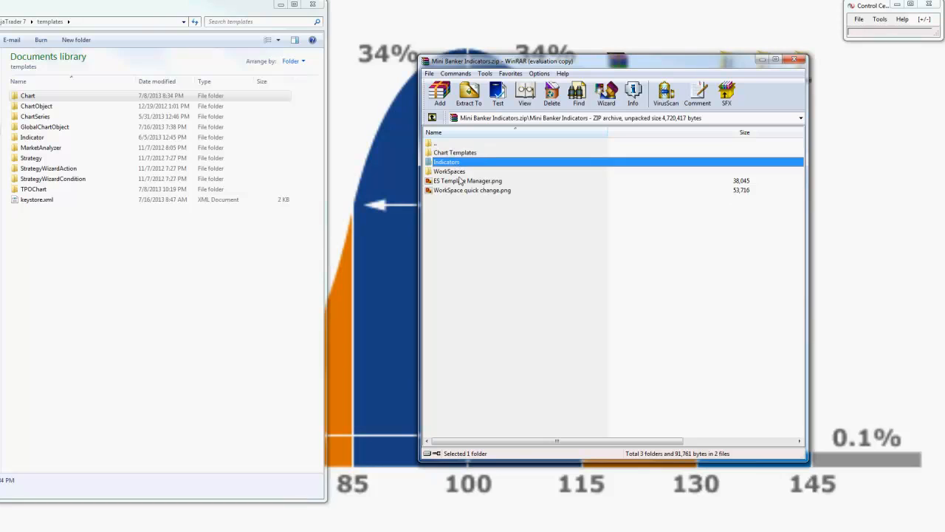
left_click(459, 172)
left_click(460, 192)
left_click(460, 182)
left_click(477, 241)
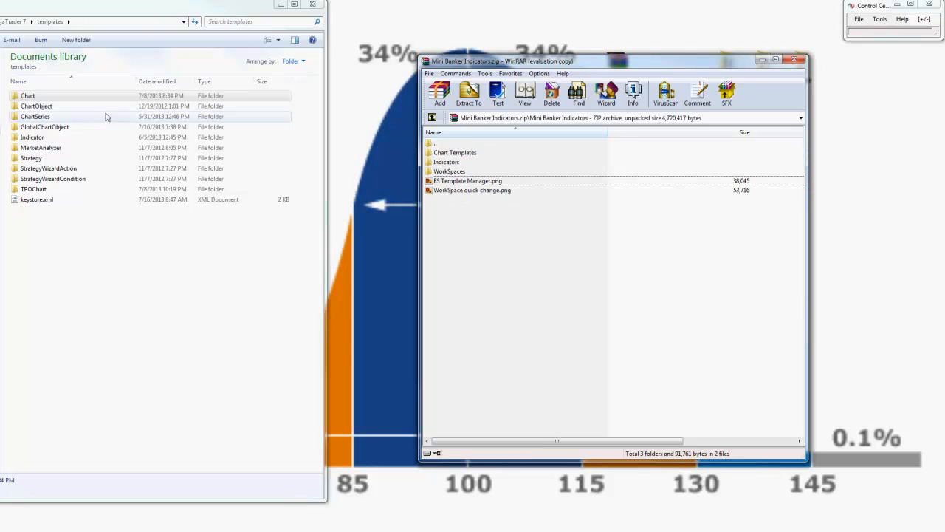
Step: Return to the NinjaTrader 7 folder, bring the Notepad path list back on screen and move the archive window clear of it
left_click(4, 21)
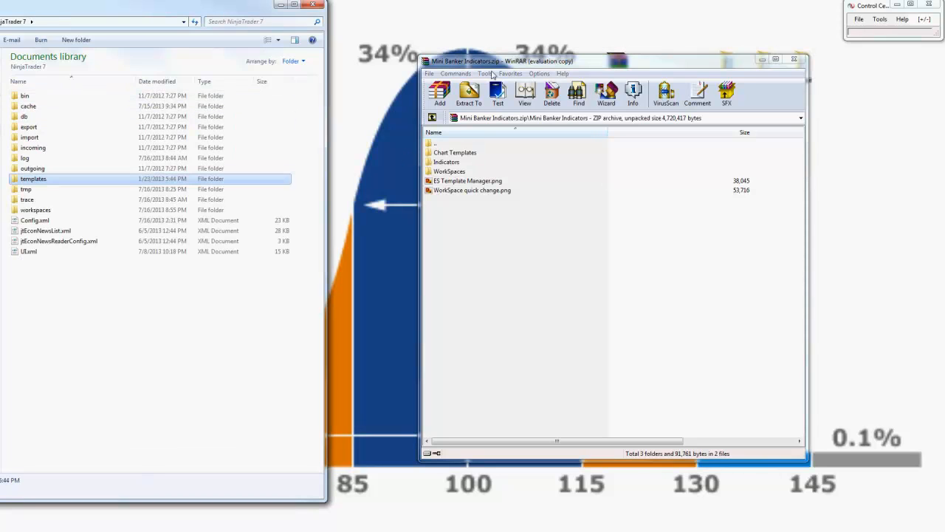
left_click_drag(944, 183, 493, 24)
left_click_drag(665, 57, 690, 98)
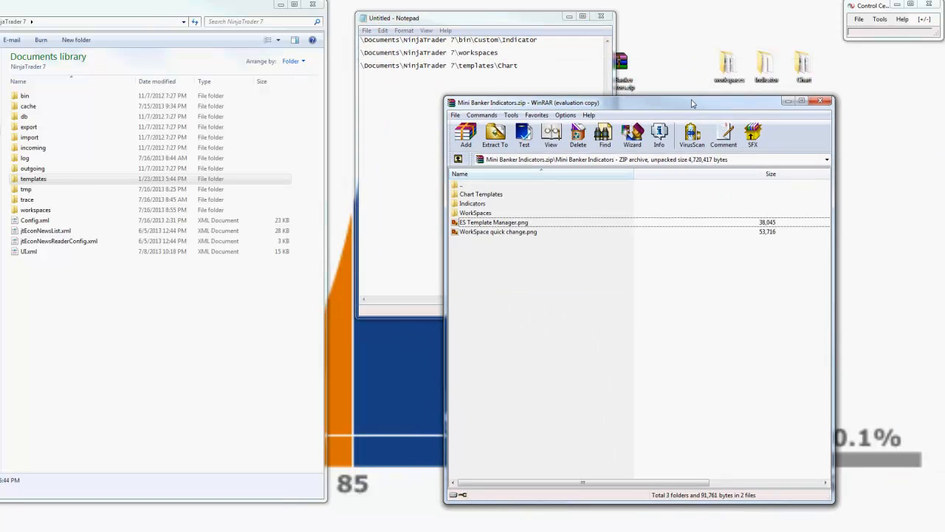
Step: Open NinjaTrader 7\bin\Custom\Indicator in Explorer and the Indicators folder in the archive
double_click(37, 97)
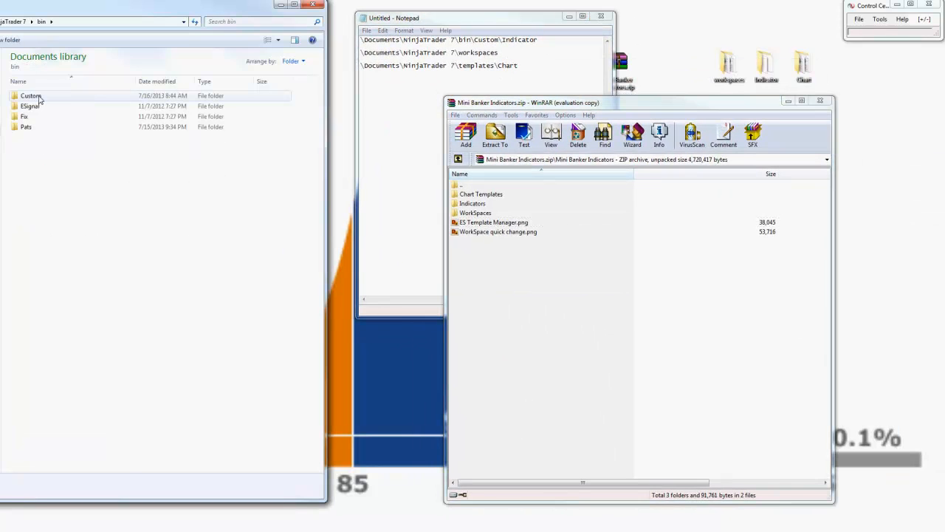
double_click(37, 96)
double_click(40, 107)
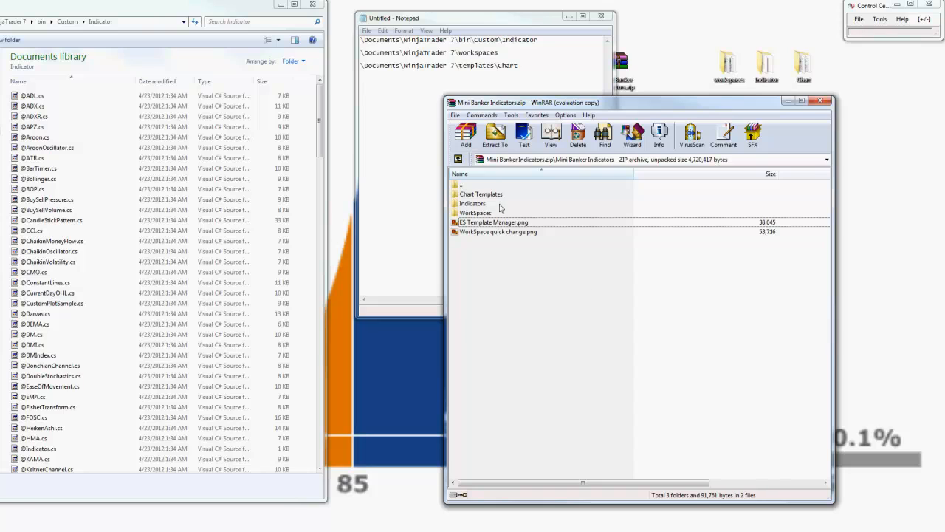
double_click(475, 204)
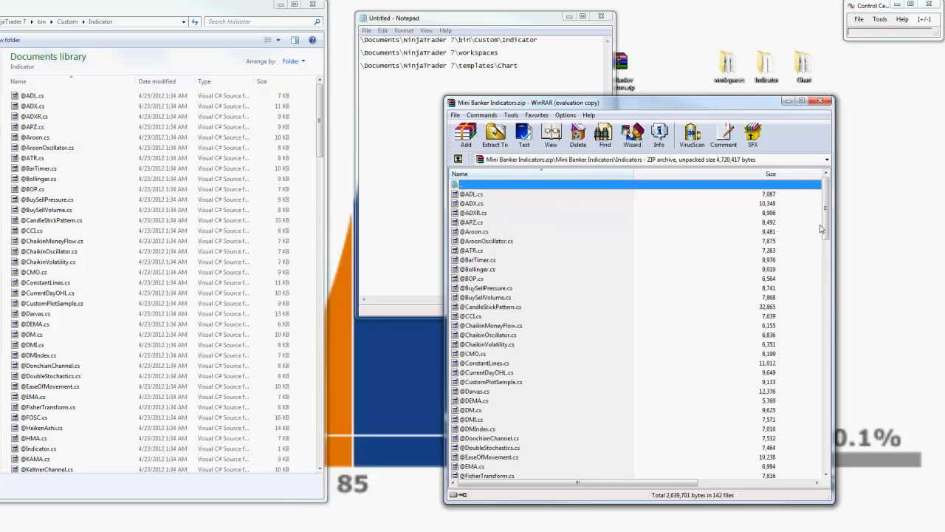
Step: Extract all files from the archive's Indicators folder into bin\Custom\Indicator, replacing the existing files for every name conflict
left_click_drag(826, 214, 826, 443)
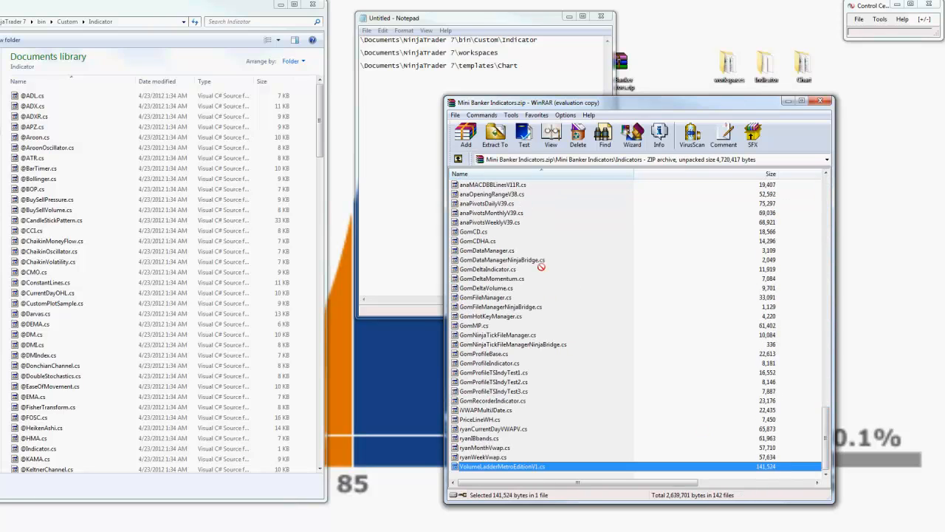
left_click(774, 429)
key("ctrl+a")
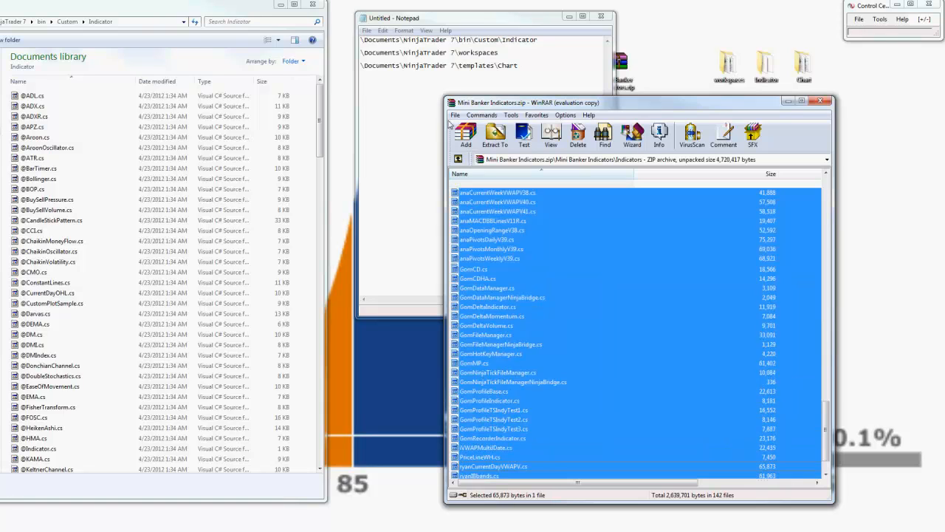
key("ctrl+Home")
left_click_drag(480, 196, 246, 180)
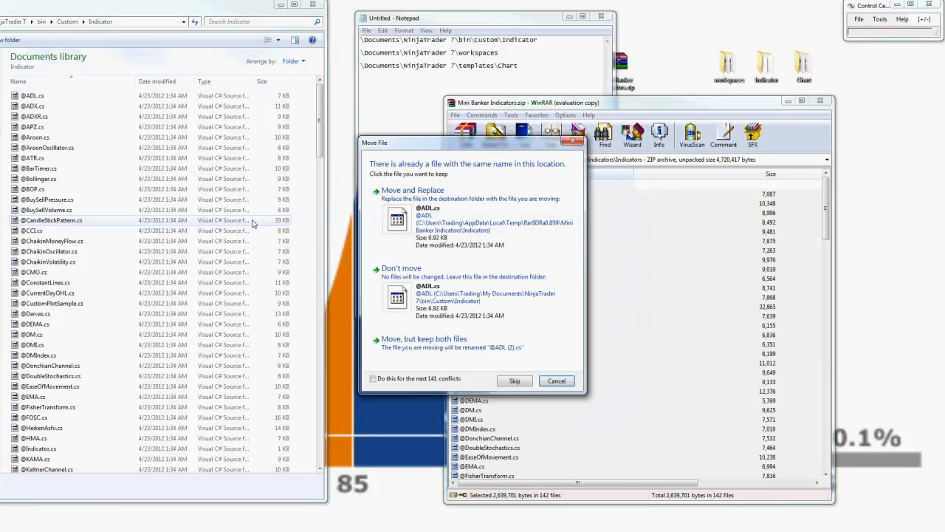
left_click_drag(405, 146, 200, 124)
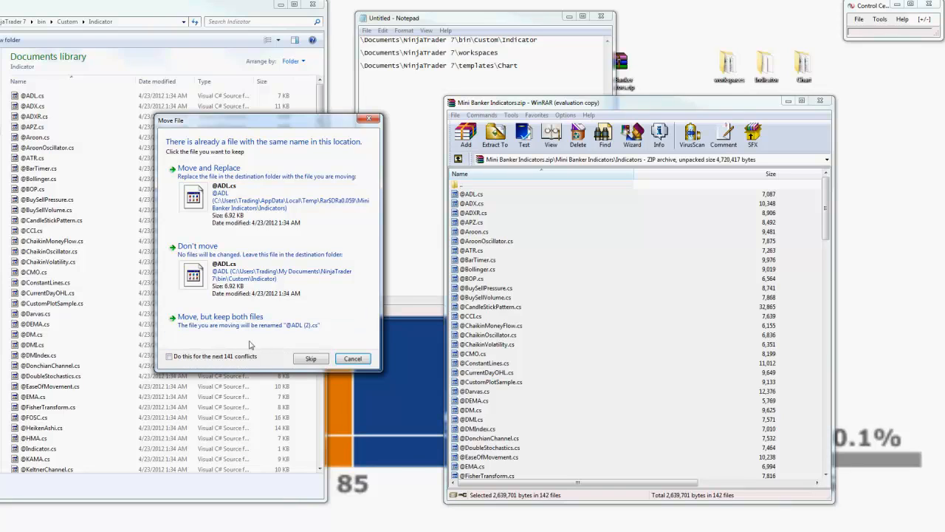
left_click(169, 356)
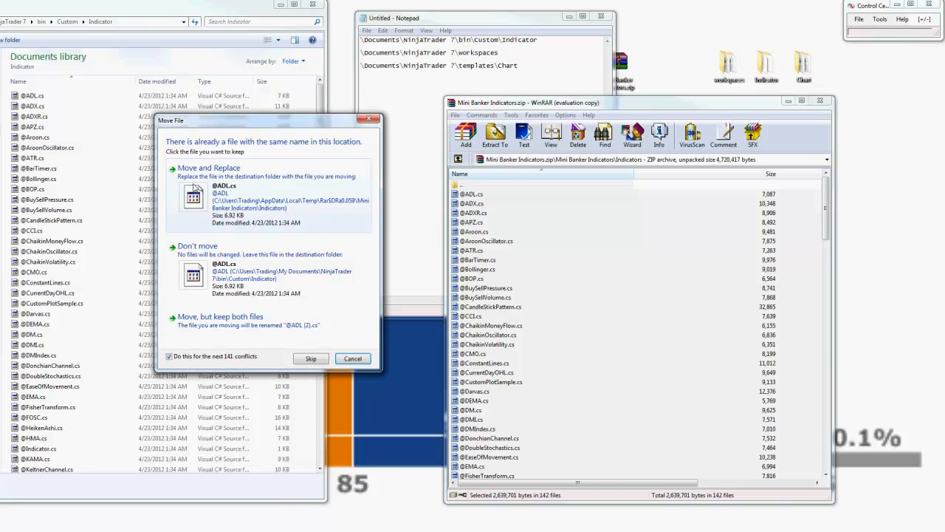
left_click(193, 185)
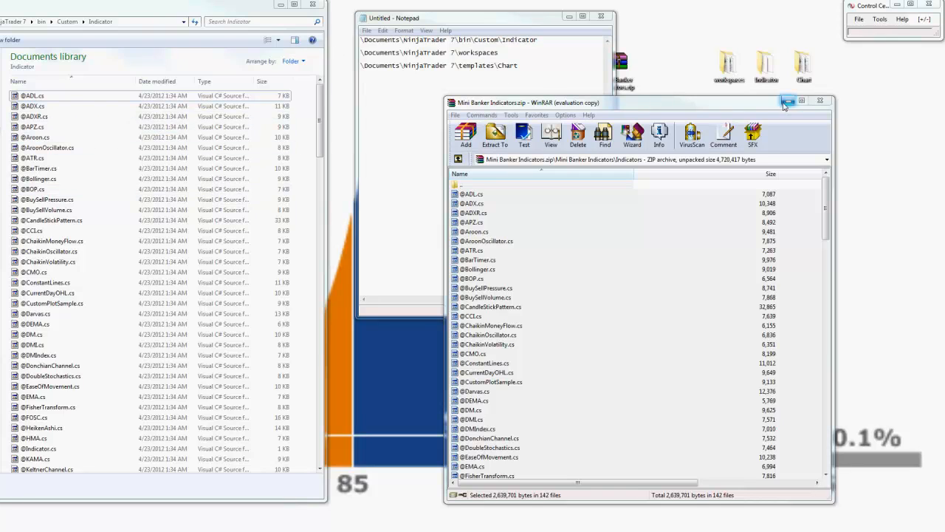
Step: Extract the three XML files from the archive's WorkSpaces folder into NinjaTrader 7\workspaces, cancelling the replacement of same-named files
double_click(462, 185)
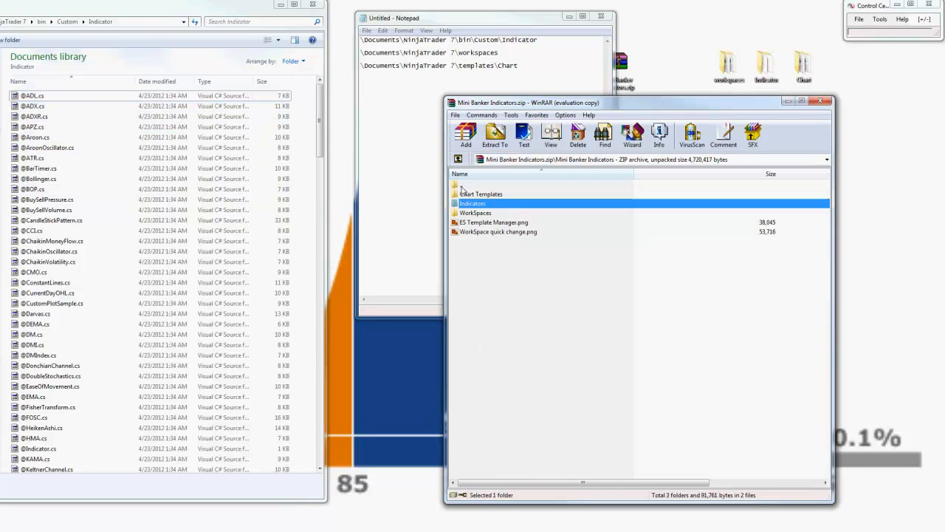
double_click(489, 213)
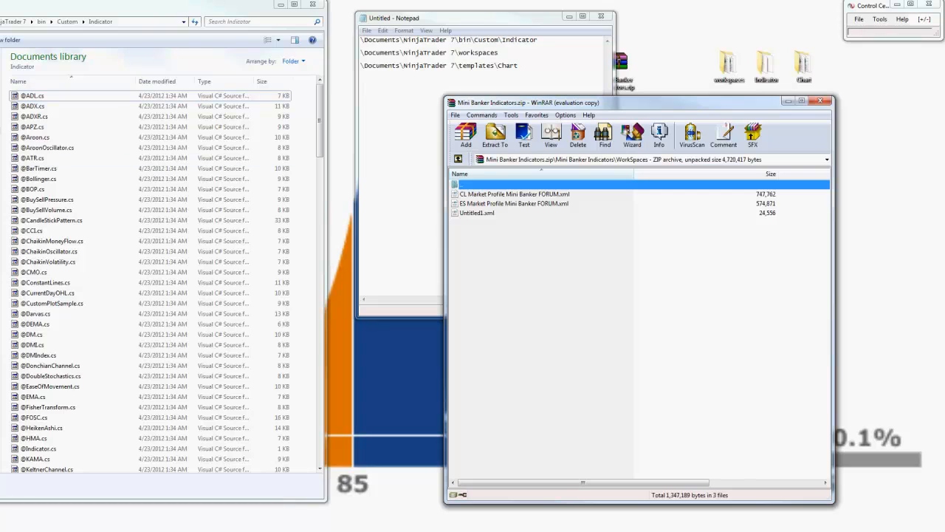
left_click(162, 212)
key("BackSpace")
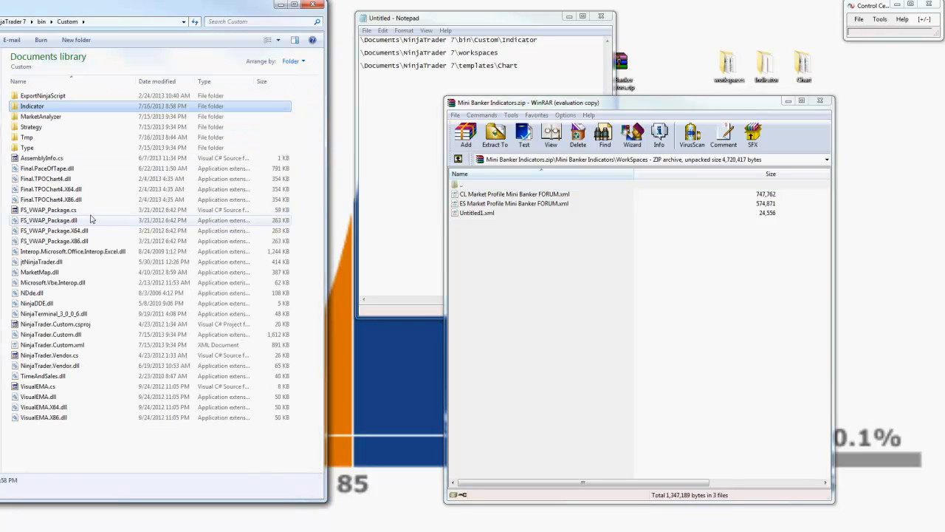
key("BackSpace")
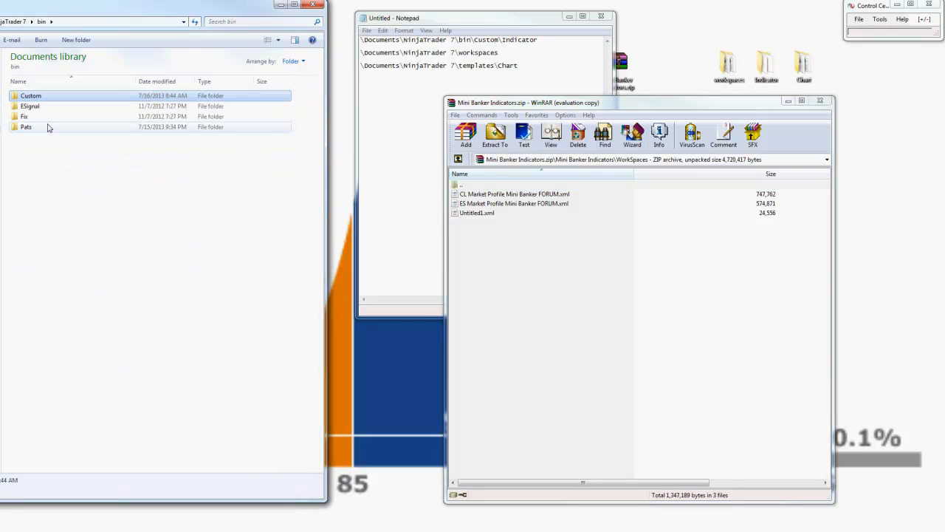
key("BackSpace")
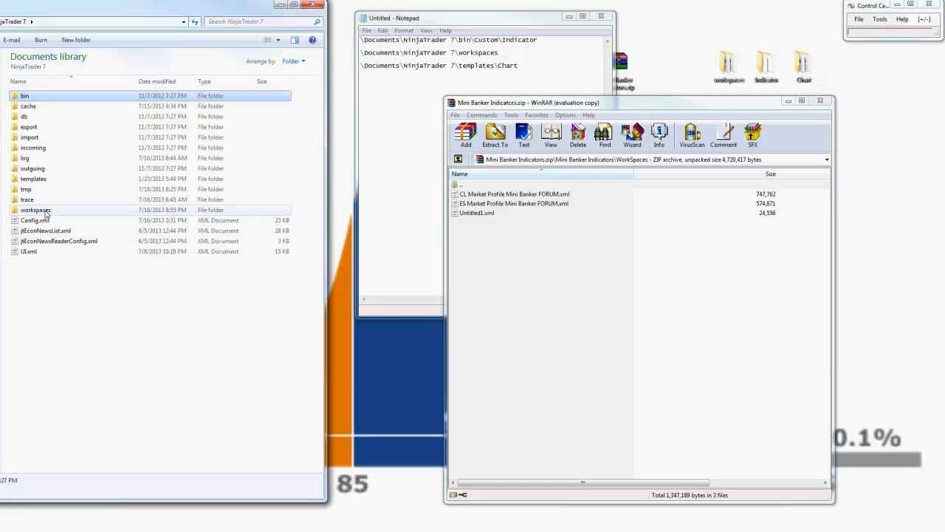
double_click(47, 212)
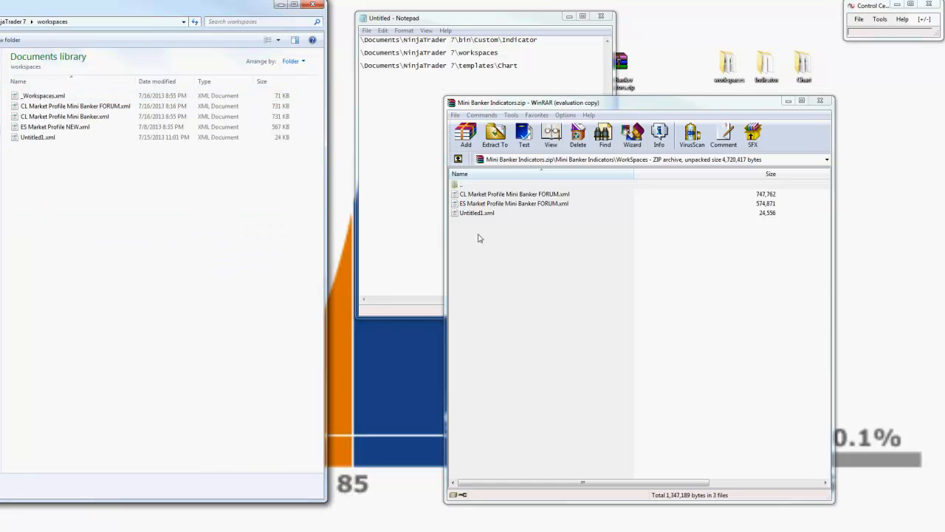
left_click_drag(480, 236, 208, 218)
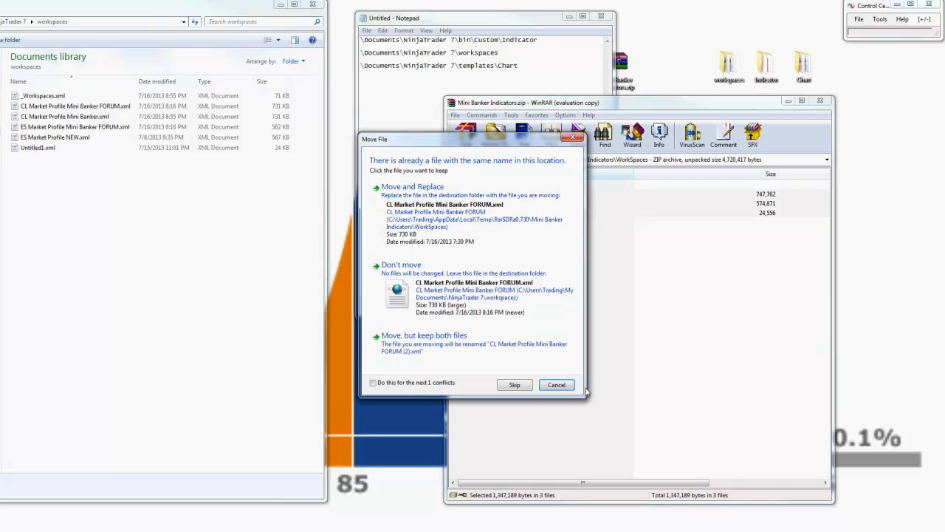
left_click(559, 385)
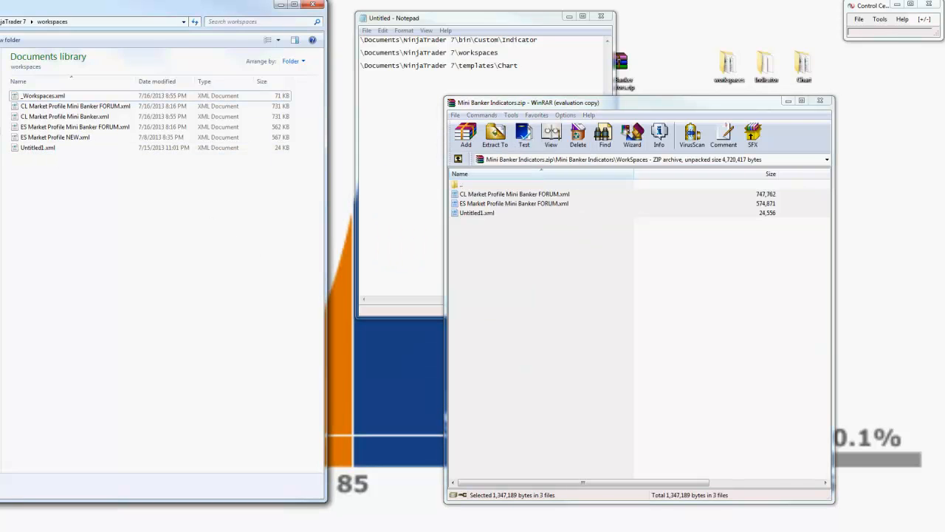
Step: Open NinjaTrader 7\templates\Chart and the archive's Chart Templates folder, and point out the template files by selecting and deselecting them
key("BackSpace")
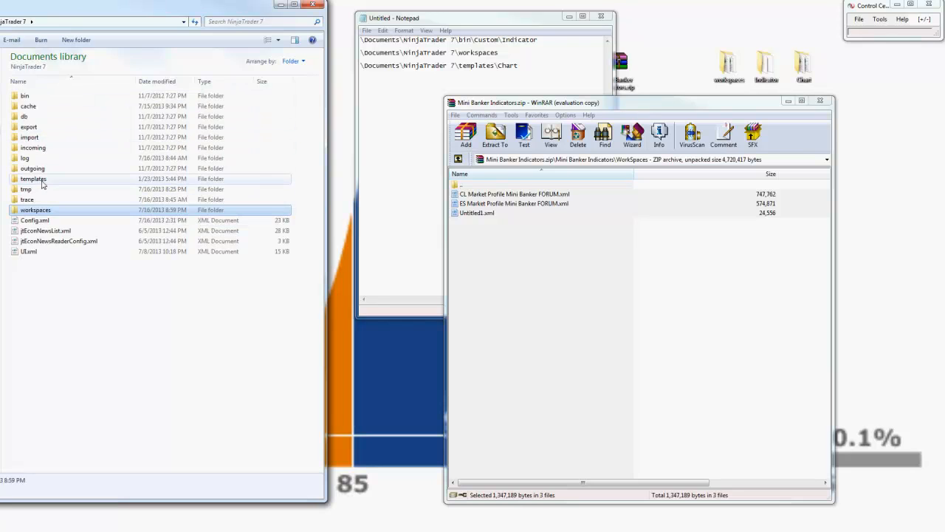
double_click(42, 185)
double_click(31, 96)
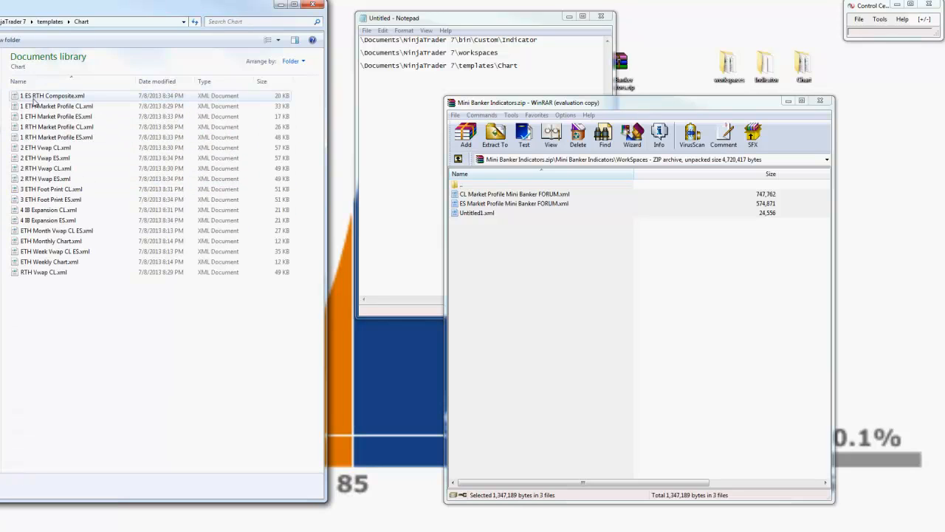
double_click(472, 185)
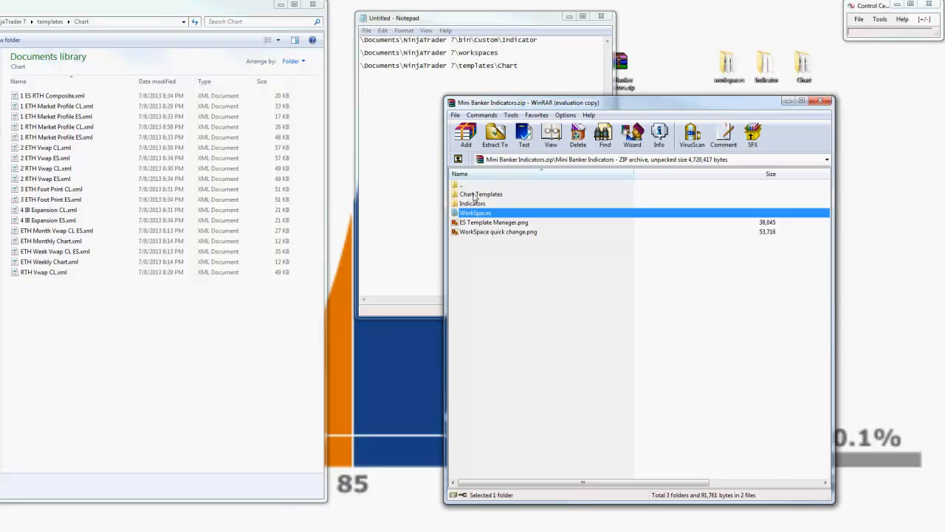
double_click(474, 194)
left_click_drag(520, 380, 478, 200)
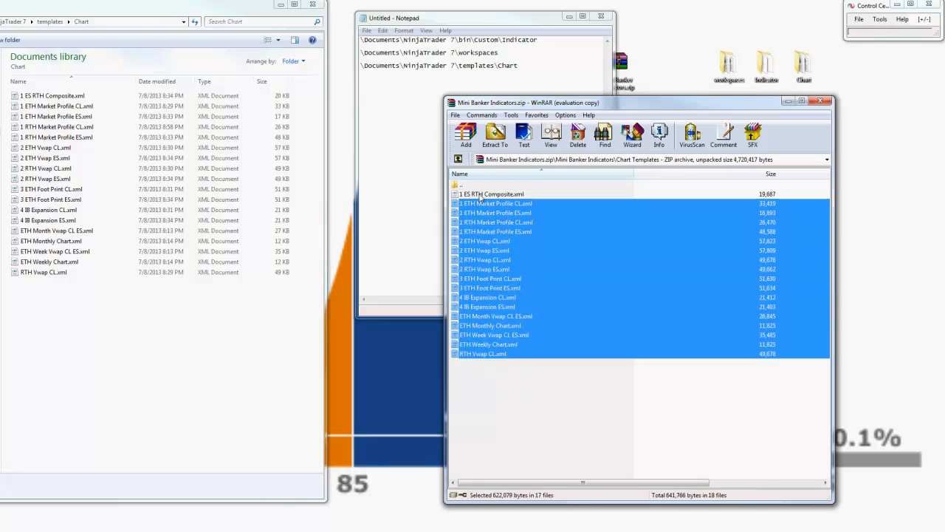
left_click(121, 325)
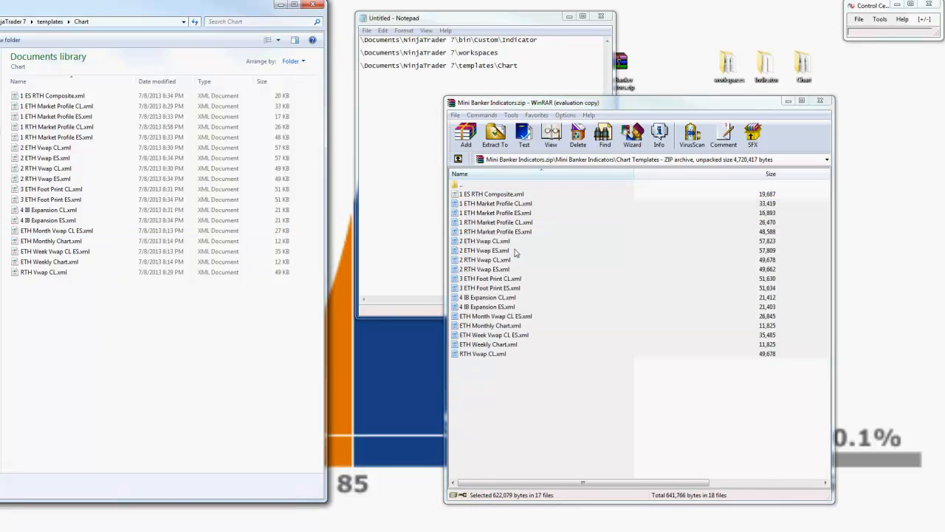
left_click(515, 398)
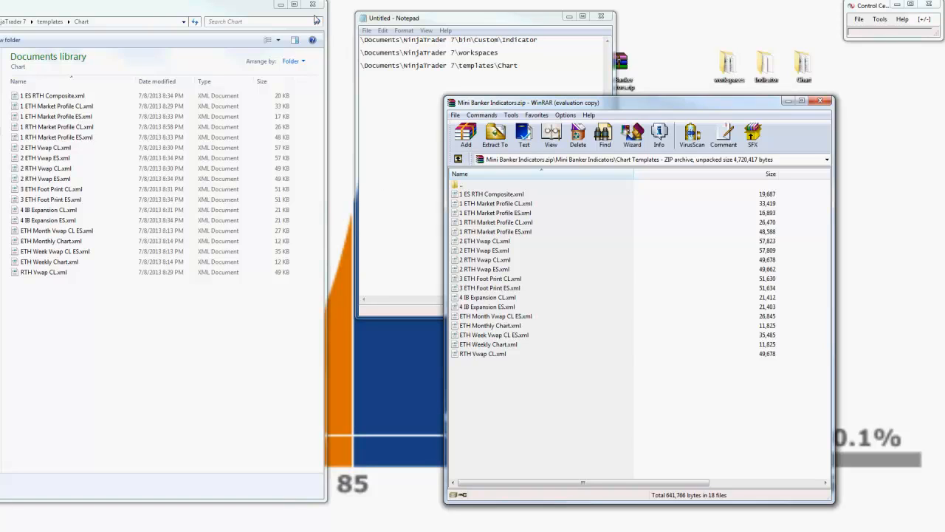
Step: Close the archive, the Chart folder window and the Notepad list, discarding the unsaved note
left_click(821, 101)
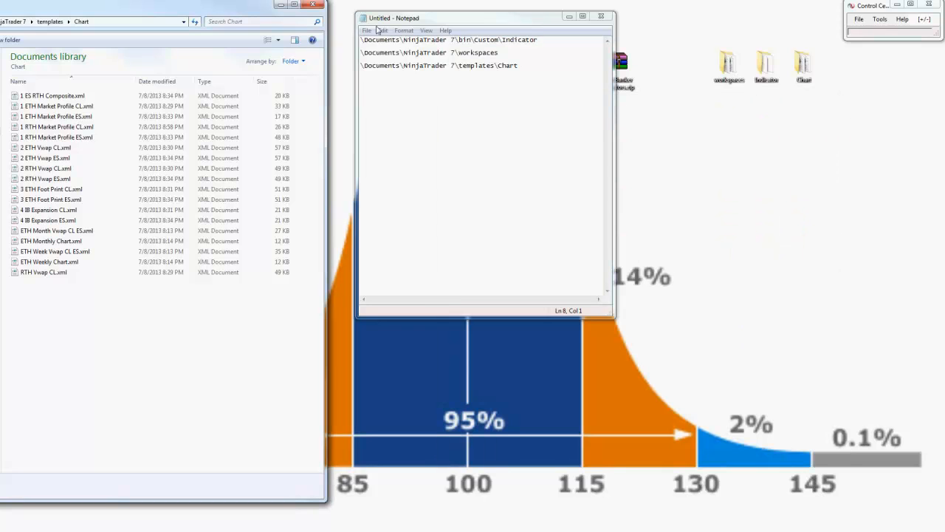
left_click(311, 6)
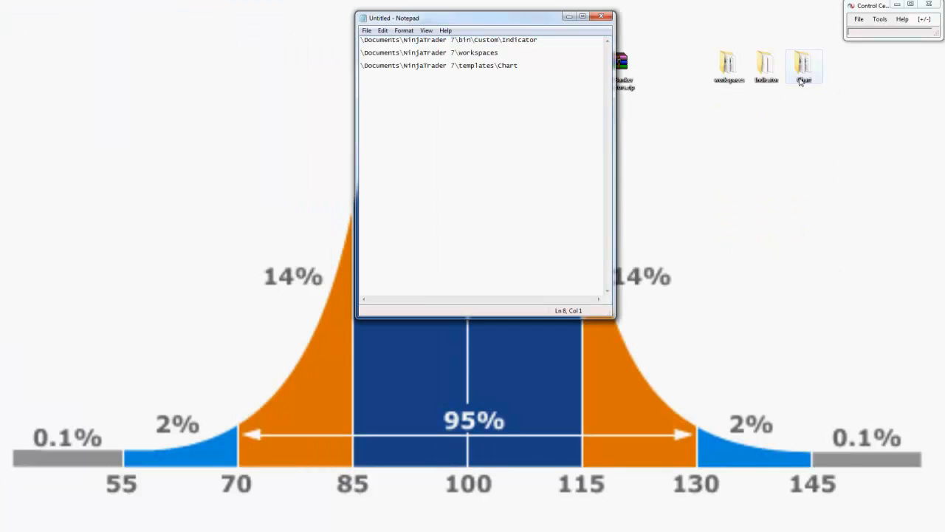
left_click(602, 16)
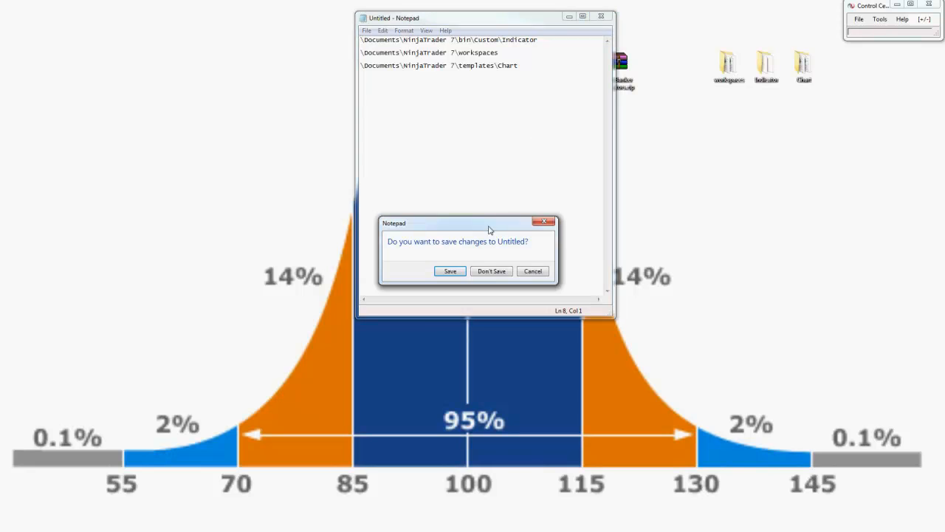
left_click(493, 271)
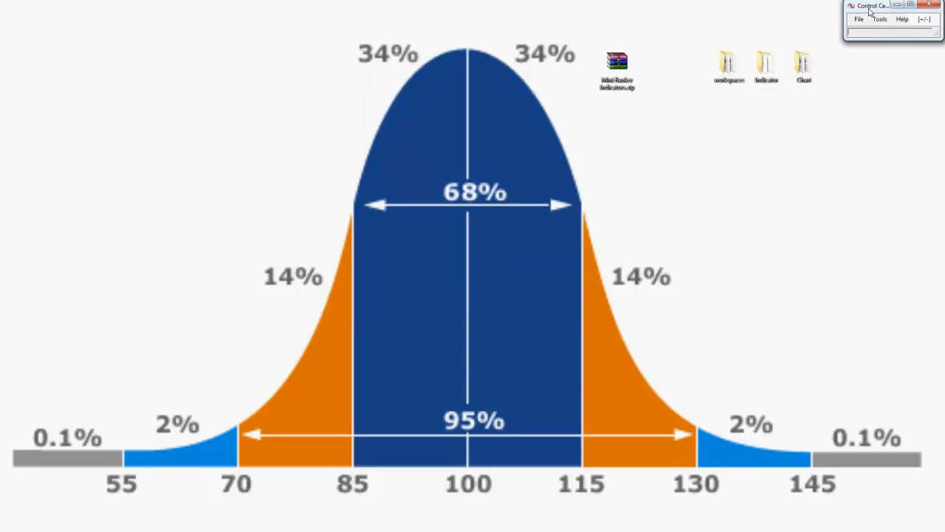
Step: Open the anaCurrentWeekVWAPV41 indicator in the NinjaScript editor
left_click(884, 22)
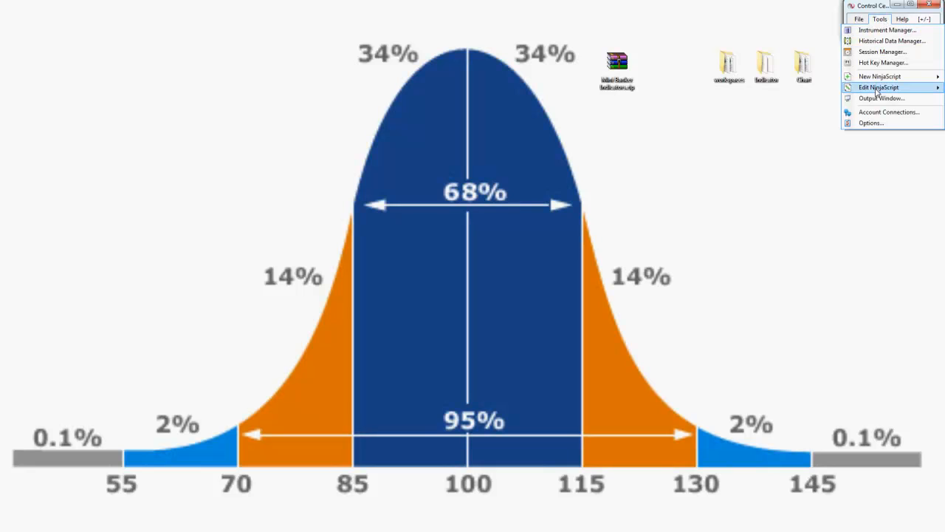
left_click_drag(883, 6, 788, 19)
left_click(785, 32)
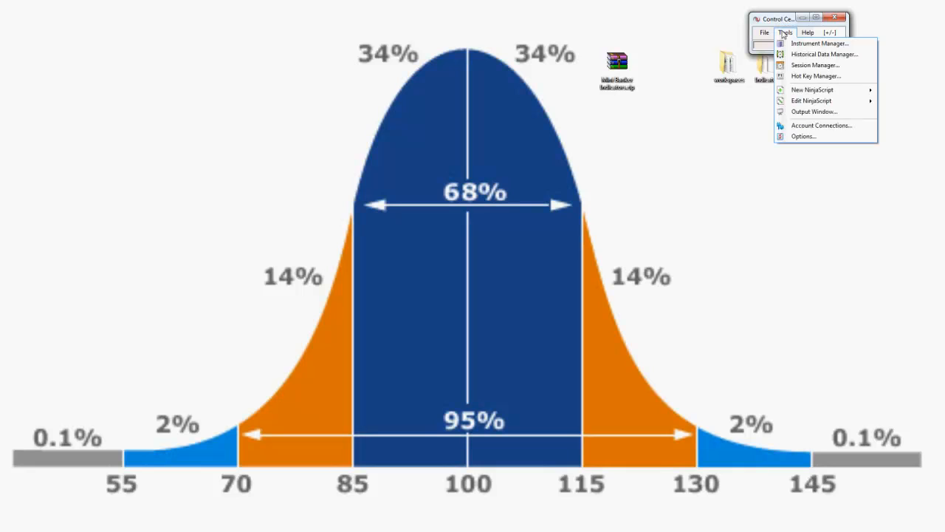
mouse_move(804, 100)
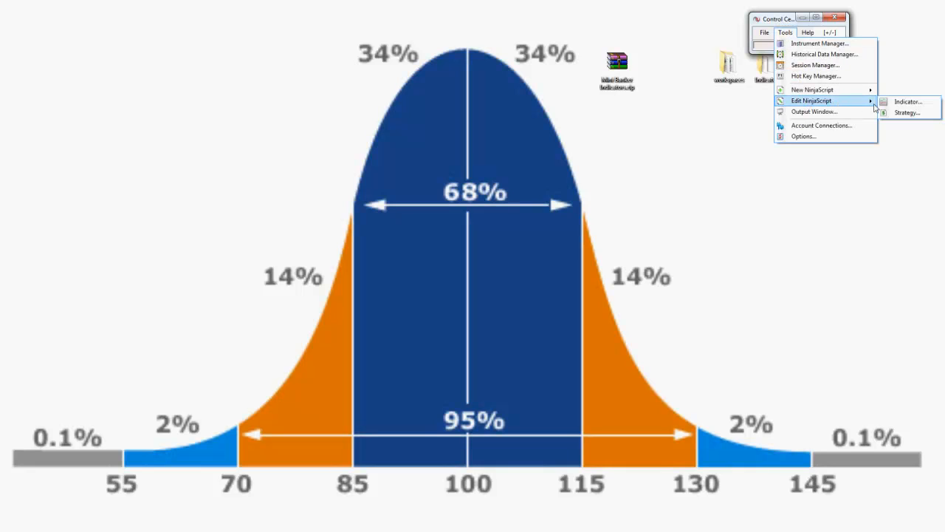
left_click(907, 106)
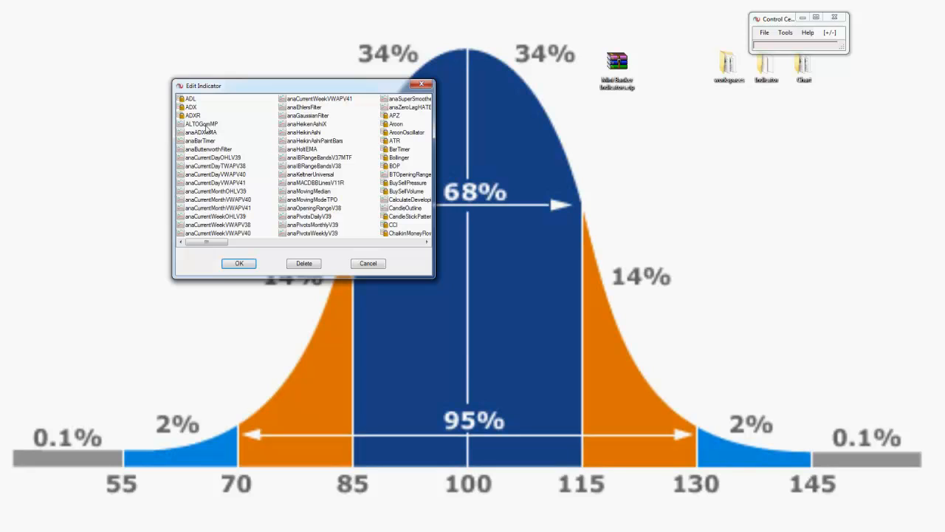
double_click(323, 99)
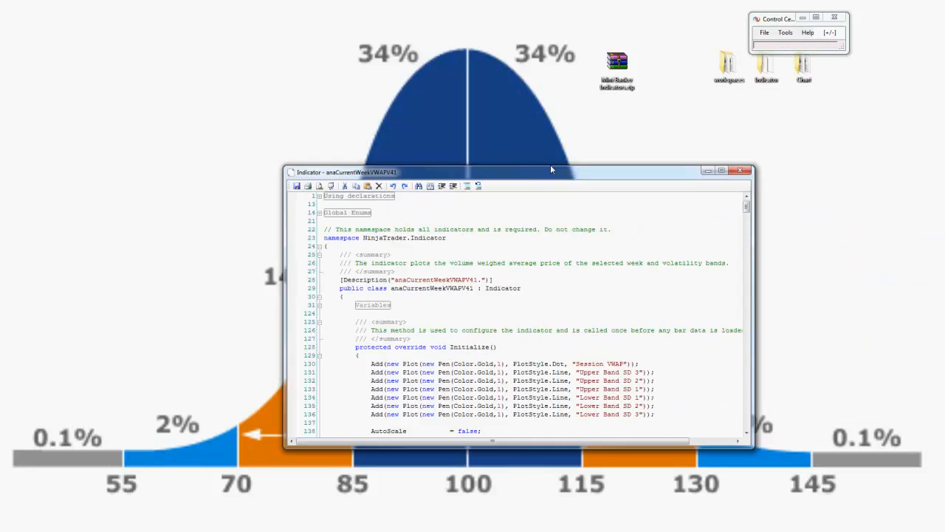
Step: Compile the NinjaScript code from the anaCurrentWeekVWAPV41 indicator editor and close the editor
left_click_drag(552, 169, 394, 112)
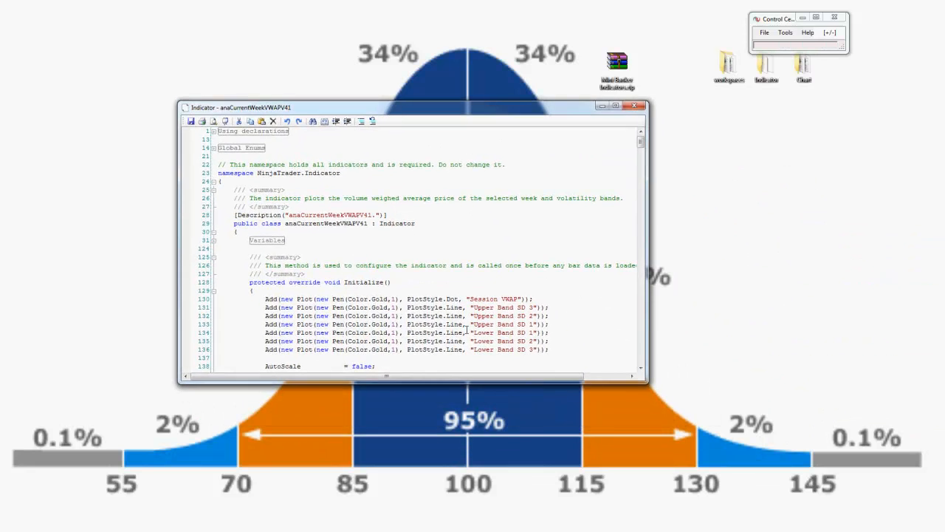
left_click_drag(459, 383, 458, 467)
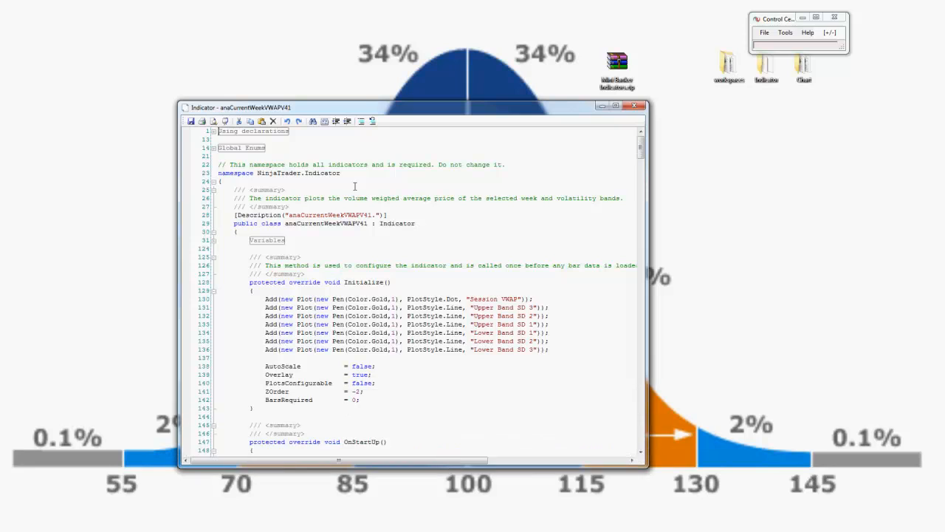
left_click(325, 127)
left_click(325, 123)
left_click_drag(475, 110, 469, 16)
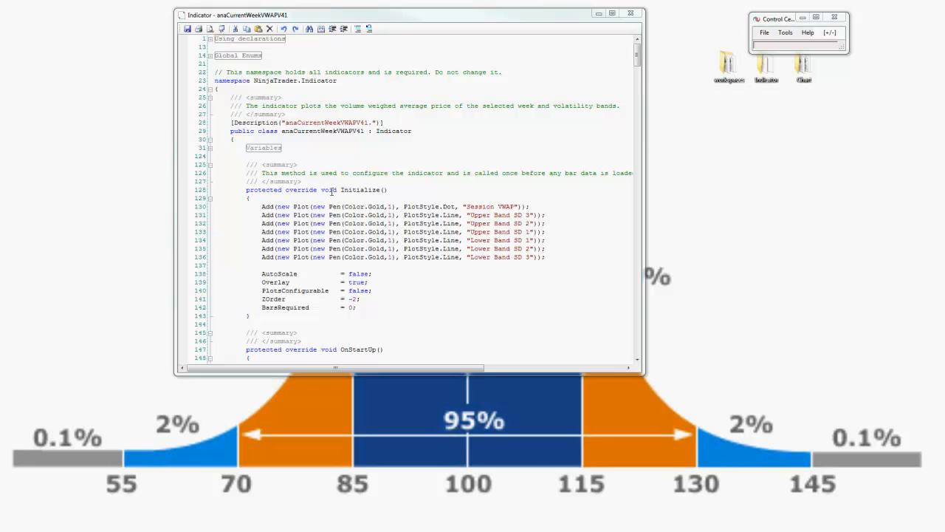
left_click(628, 13)
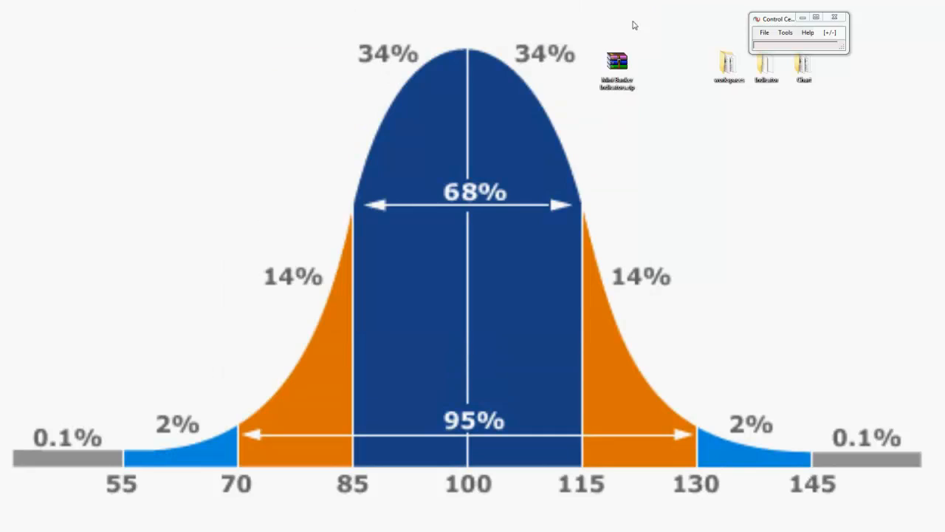
Step: Move the Control Center back to the screen corner and connect to the CQG data feed
left_click(773, 24)
left_click_drag(772, 24, 868, 12)
left_click(859, 21)
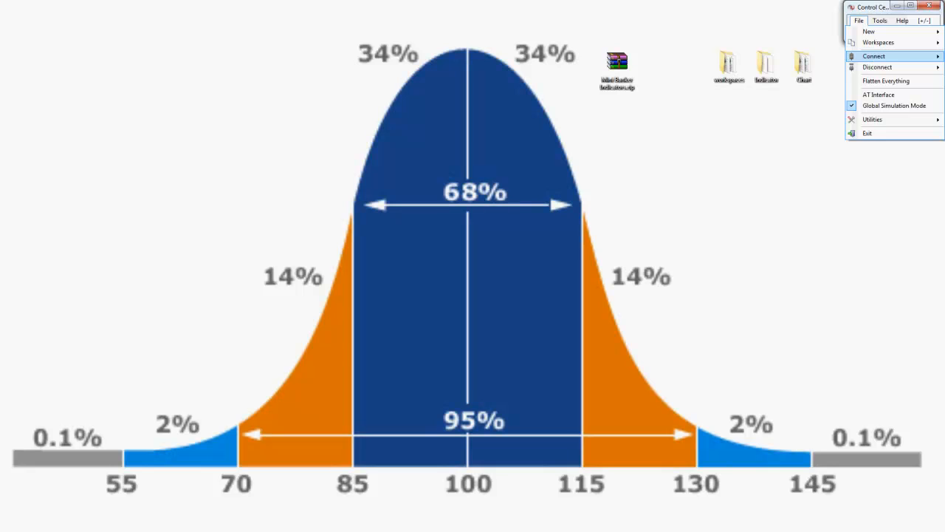
left_click(944, 56)
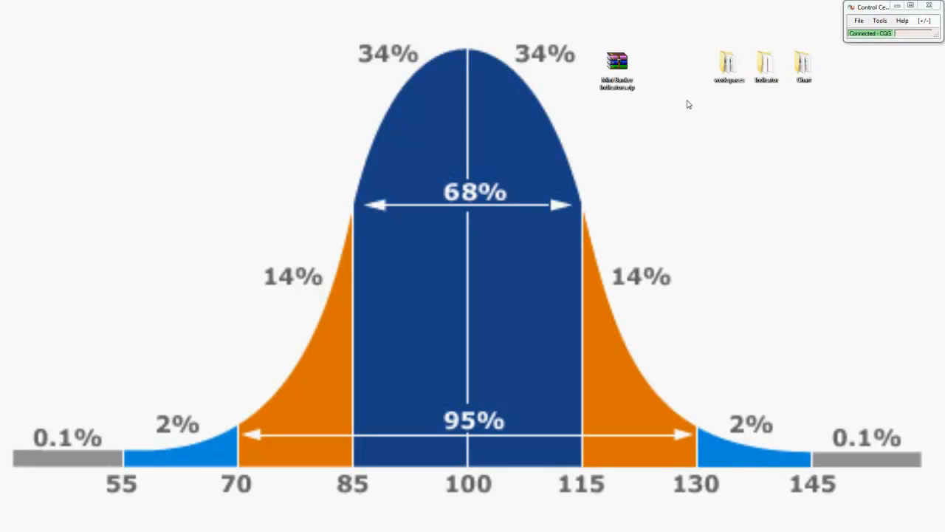
Step: Open ES Template Manager.png from the Mini Banker Indicators archive, dismissing the licence reminder, and place the image window for reference
double_click(620, 72)
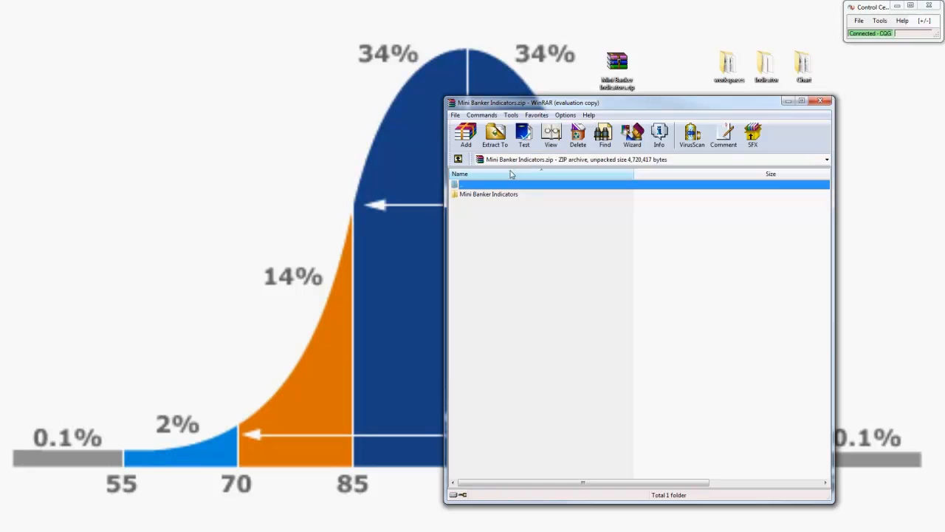
double_click(496, 195)
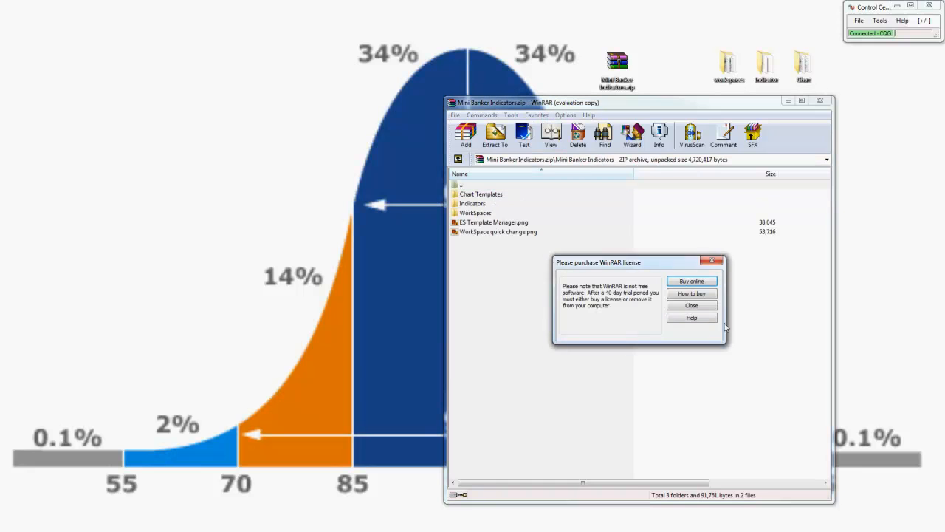
left_click(703, 310)
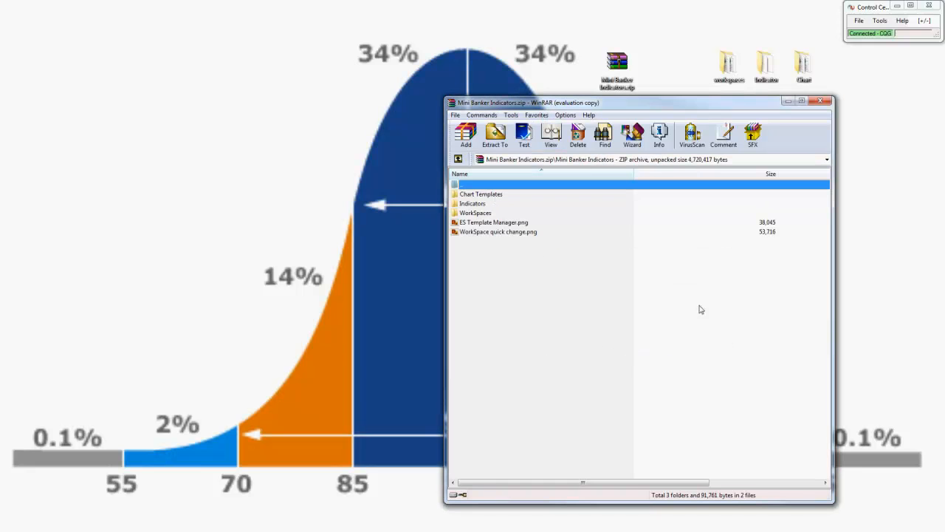
left_click(500, 225)
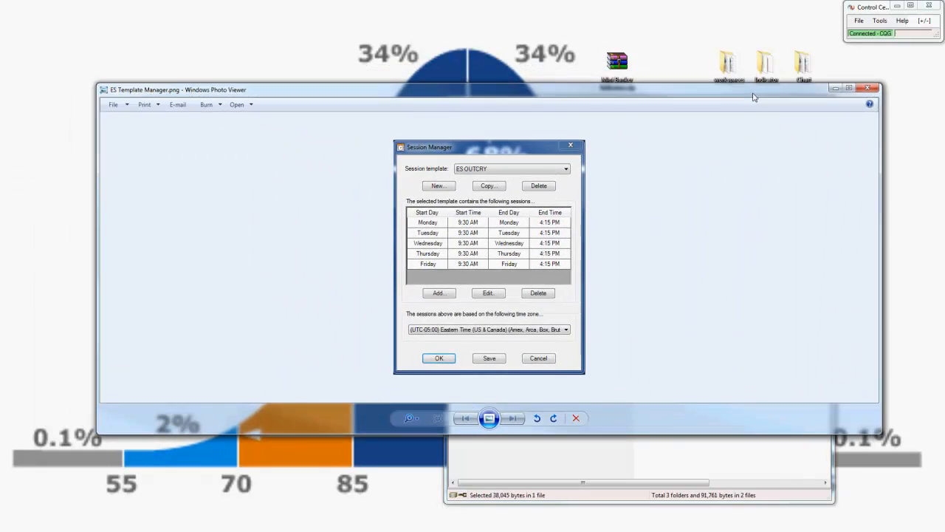
left_click_drag(677, 145, 676, 149)
left_click_drag(654, 103, 944, 141)
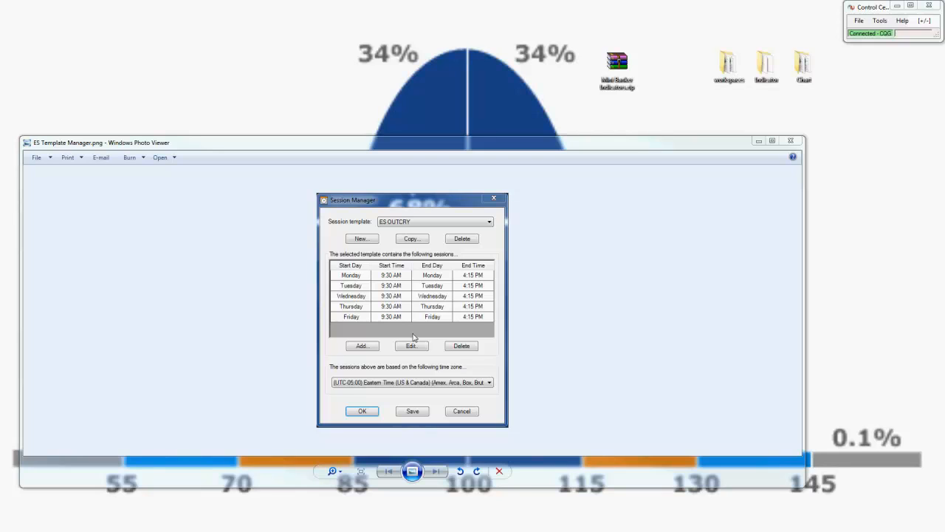
Step: Open NinjaTrader's Session Manager and place it beside the reference image
left_click(880, 20)
left_click(883, 53)
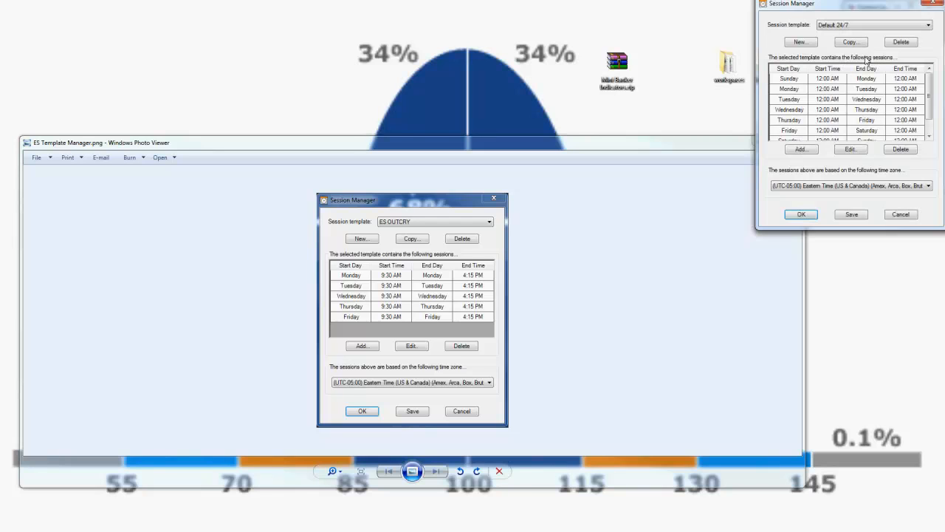
left_click_drag(832, 9, 663, 116)
left_click(626, 153)
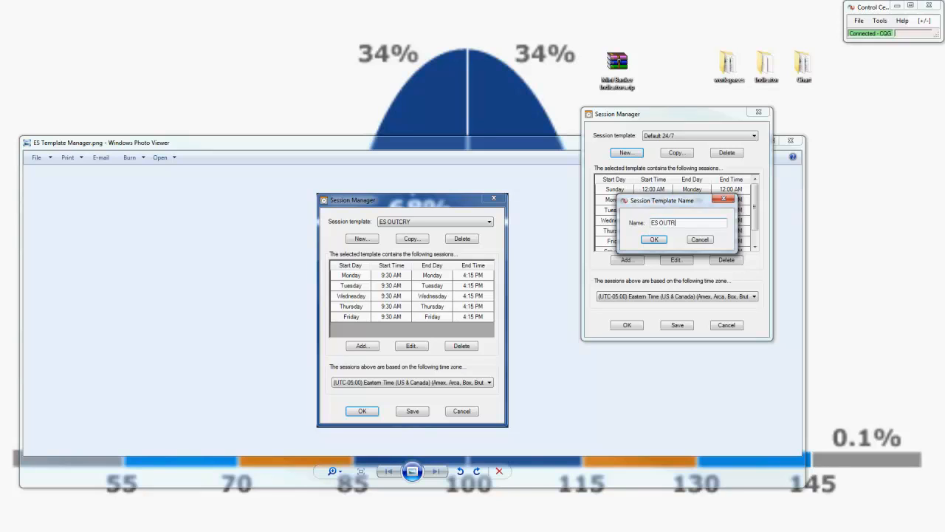
type("ES OUTCRY")
left_click(694, 240)
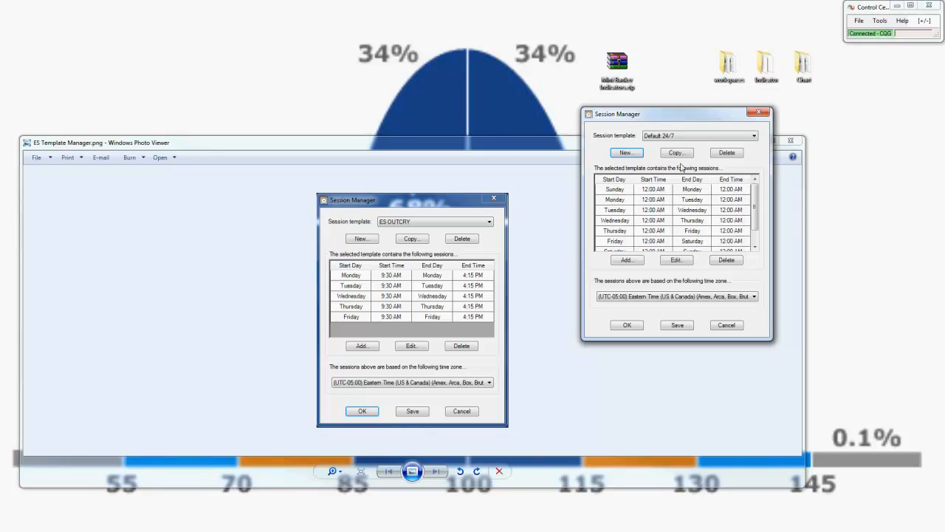
Step: Display the ES OUTCRY session template for comparison with the reference image, and close the Session Manager and the image
left_click(677, 138)
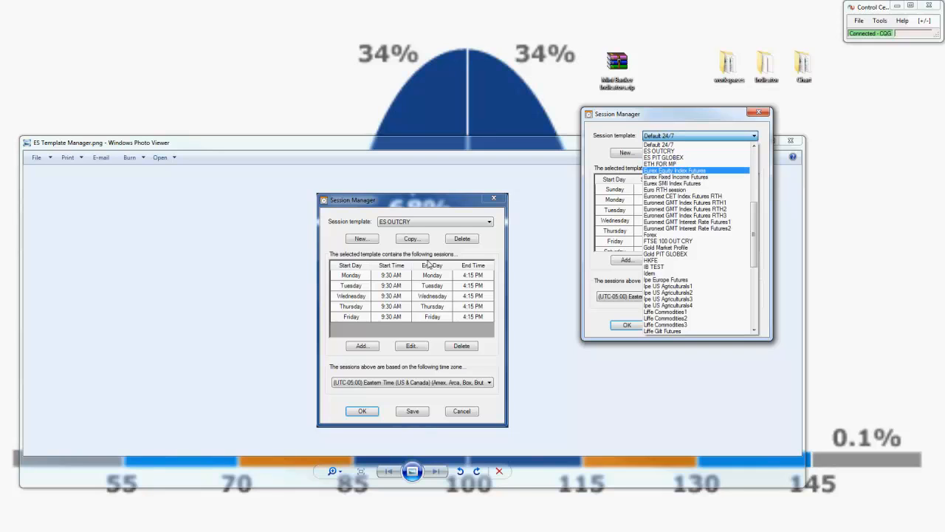
left_click(664, 153)
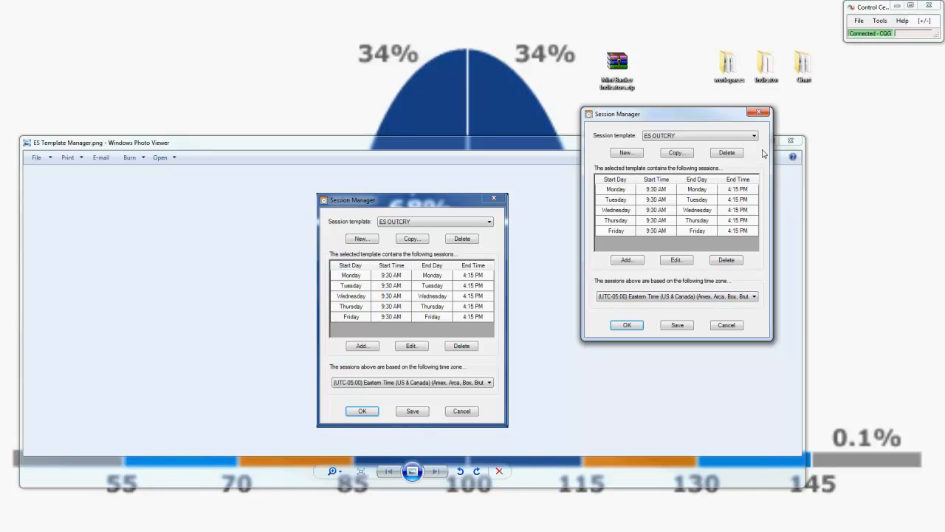
left_click(758, 112)
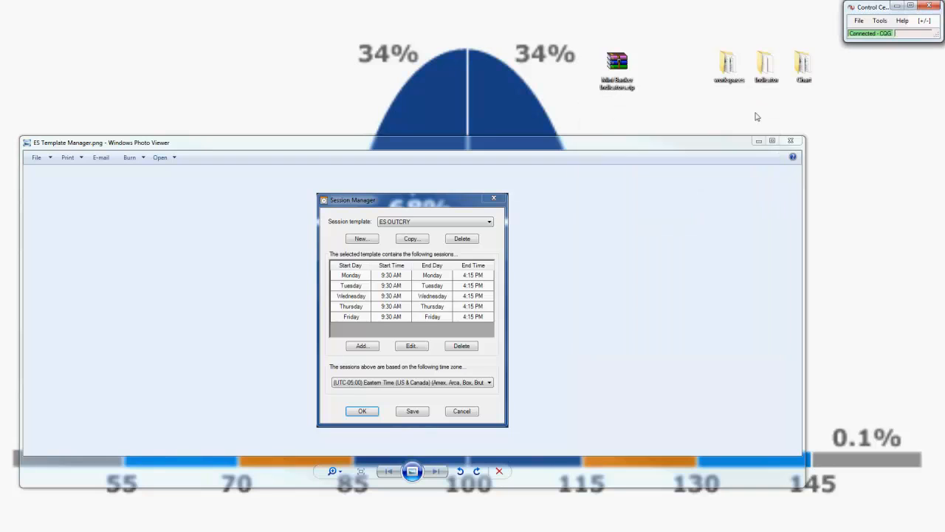
left_click(790, 140)
Step: Open WorkSpace quick change.png from the Mini Banker Indicators archive, close the archive, and reposition the image window
double_click(618, 68)
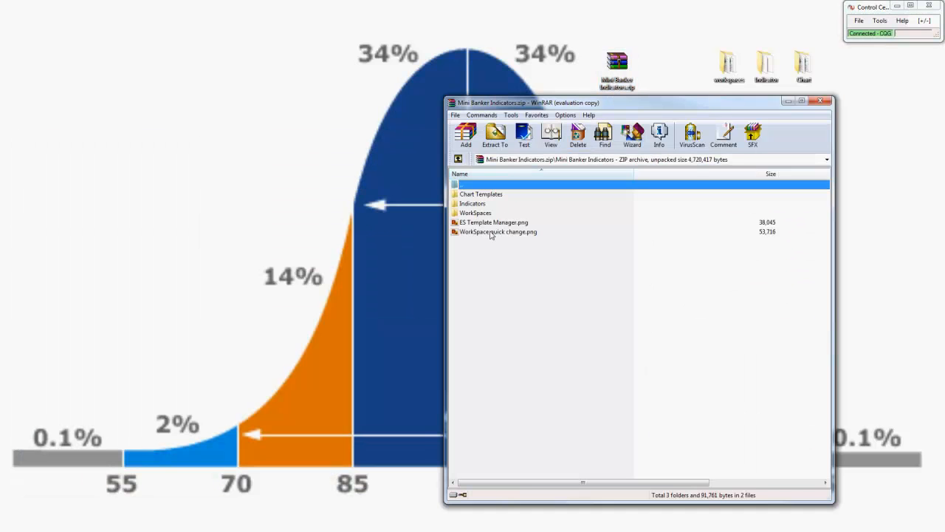
left_click(700, 305)
double_click(493, 231)
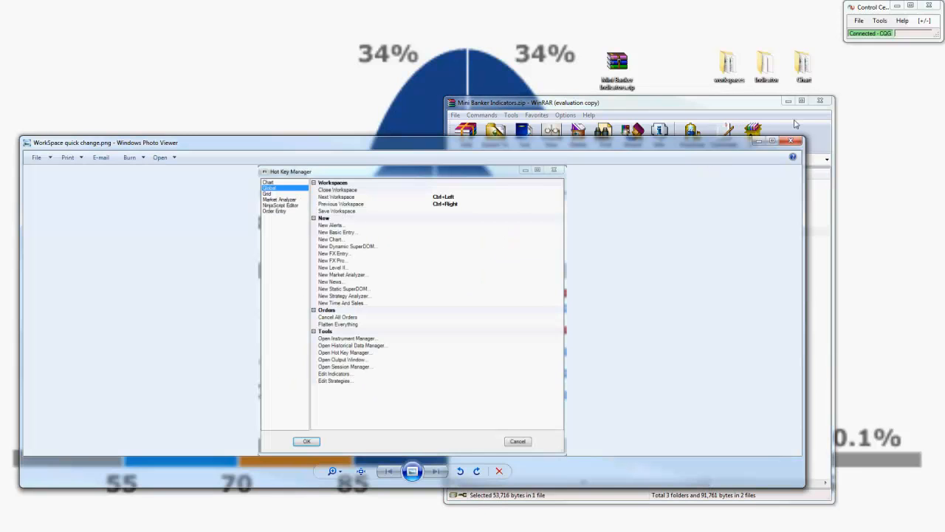
left_click(820, 101)
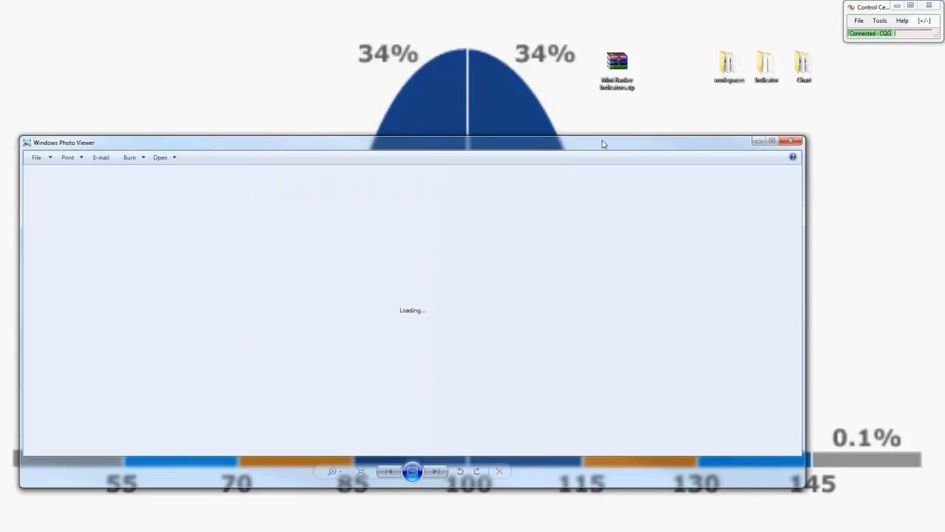
left_click_drag(602, 144, 635, 132)
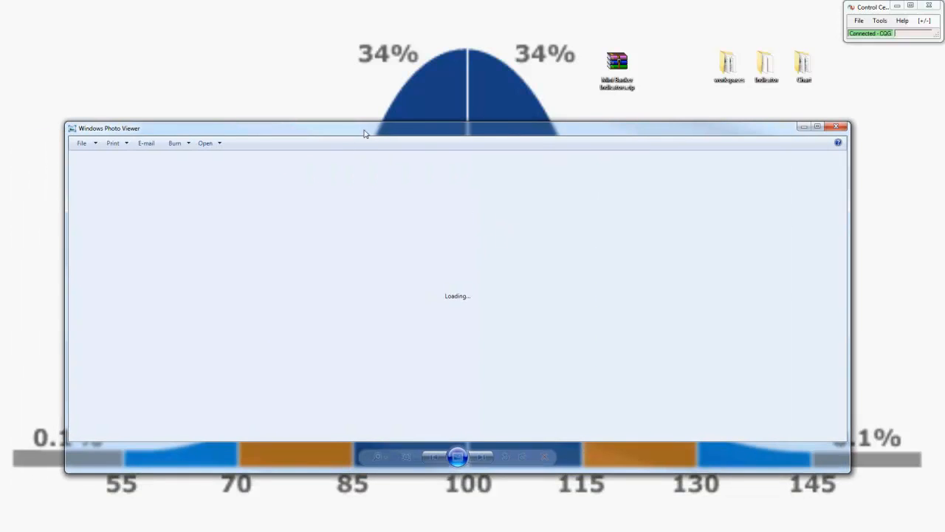
left_click_drag(364, 130, 0, 80)
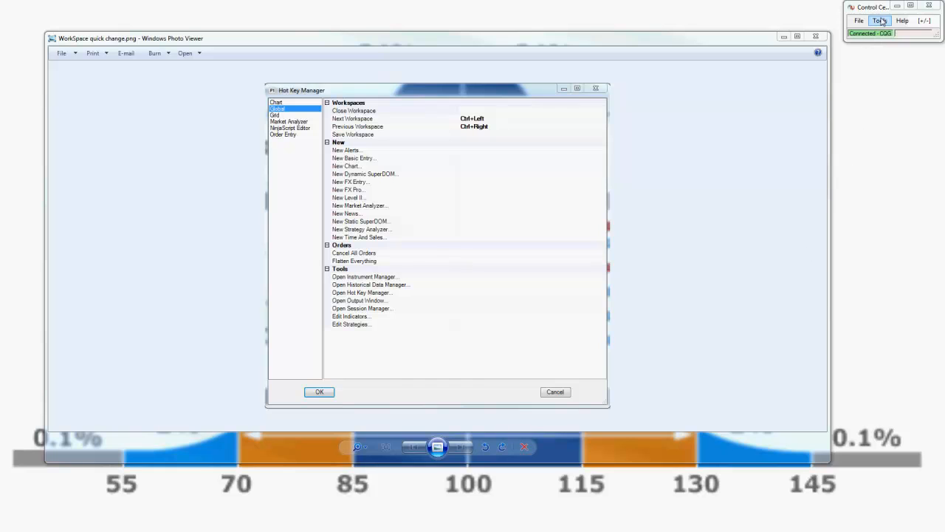
Step: Review the Global hot keys for Next Workspace and Previous Workspace in the Hot Key Manager, and close it and the reference image
left_click(881, 21)
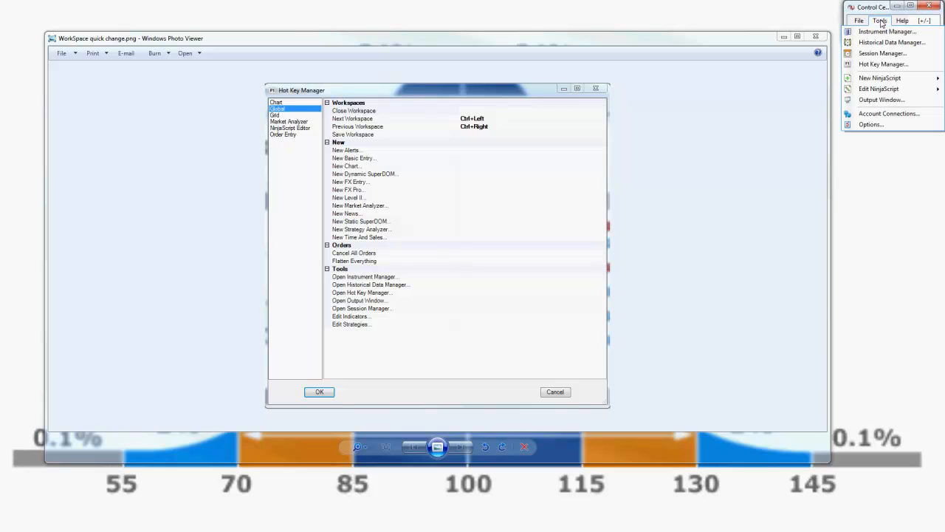
left_click(884, 65)
left_click_drag(743, 11, 566, 106)
left_click(539, 123)
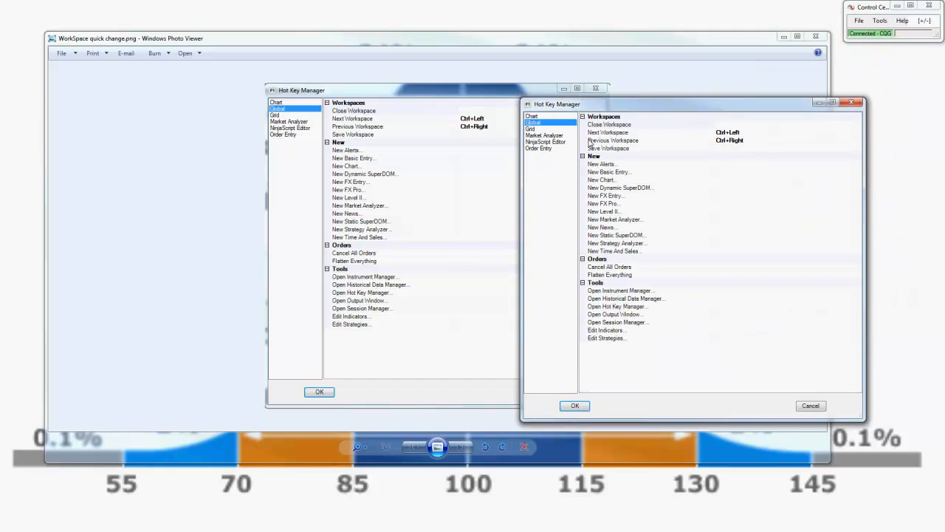
left_click(618, 133)
left_click(627, 141)
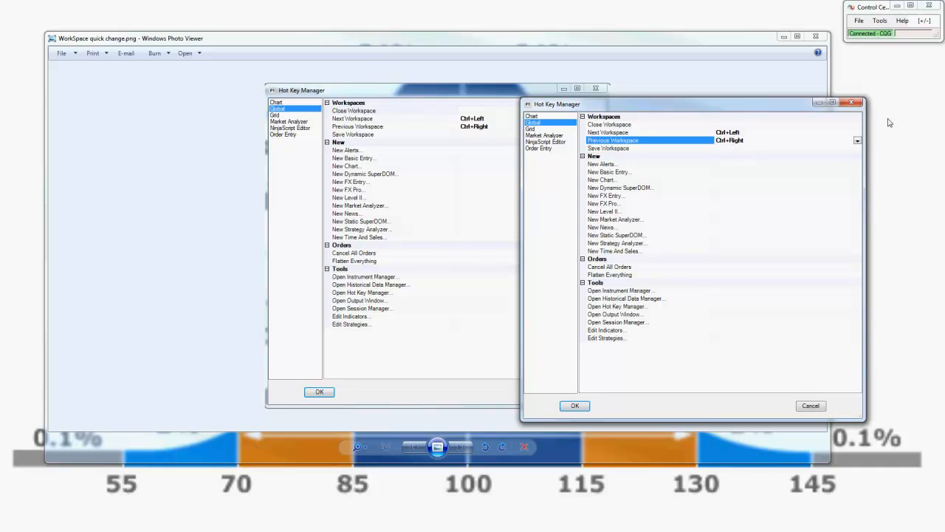
left_click(854, 103)
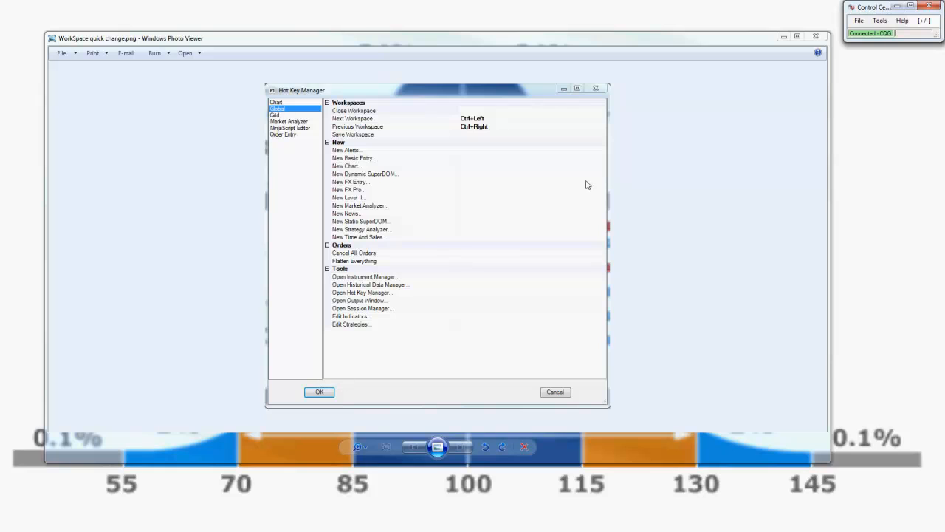
left_click(815, 36)
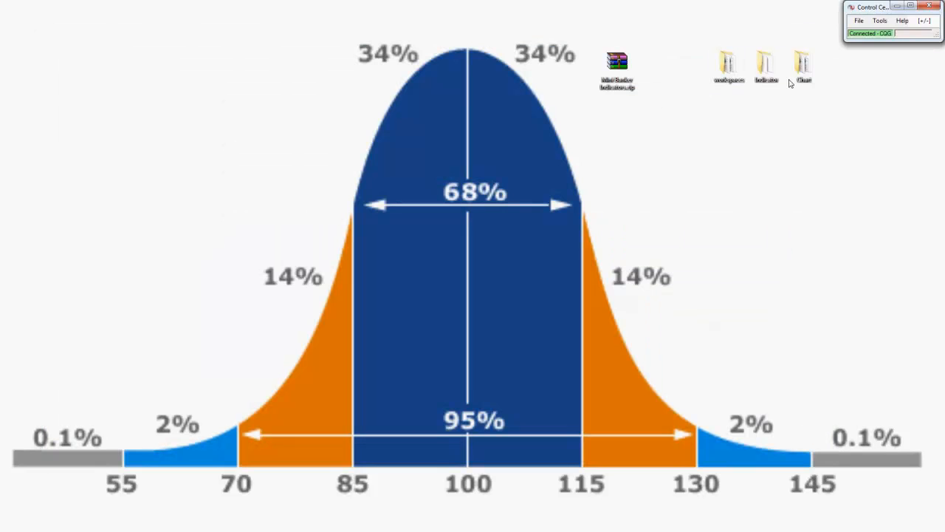
Step: Move the Control Center inward and open the CL Market Profile Mini Banker FORUM workspace
left_click(861, 21)
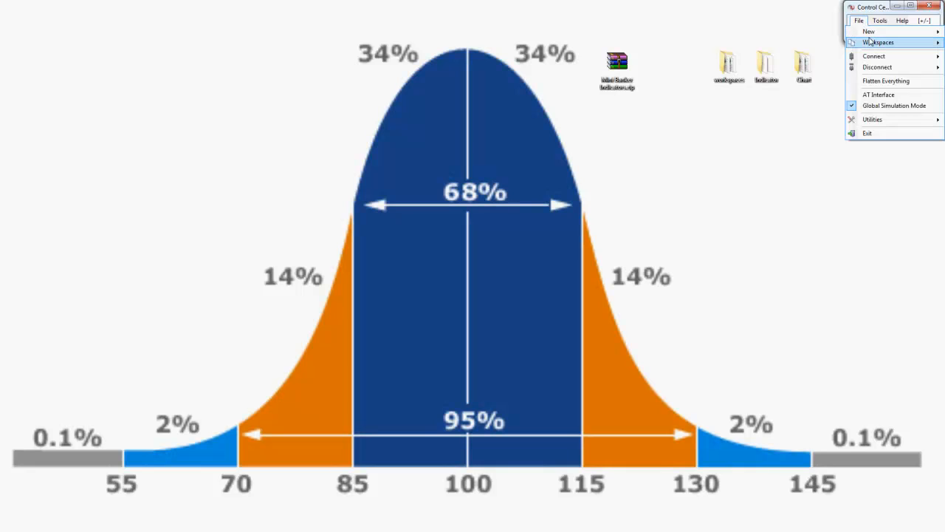
left_click_drag(869, 8, 737, 29)
left_click(725, 41)
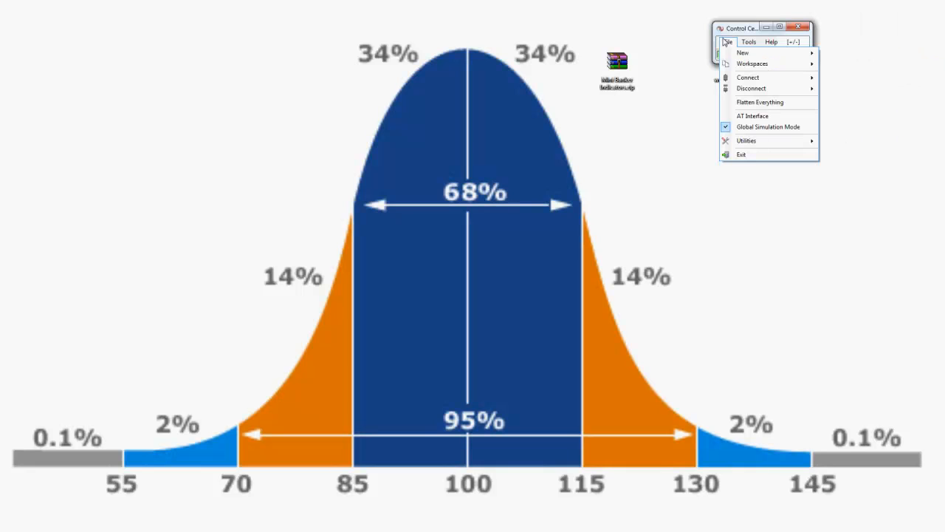
left_click(727, 43)
left_click(726, 42)
mouse_move(761, 64)
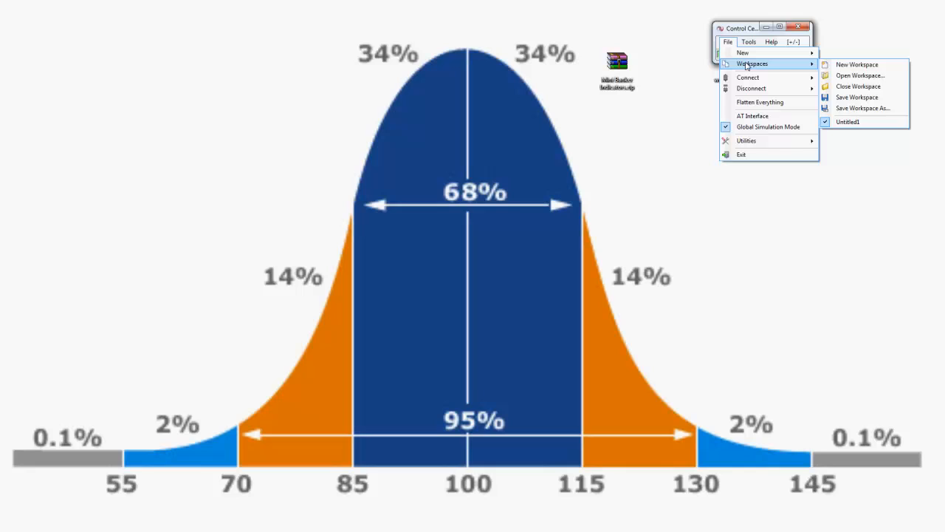
left_click(865, 77)
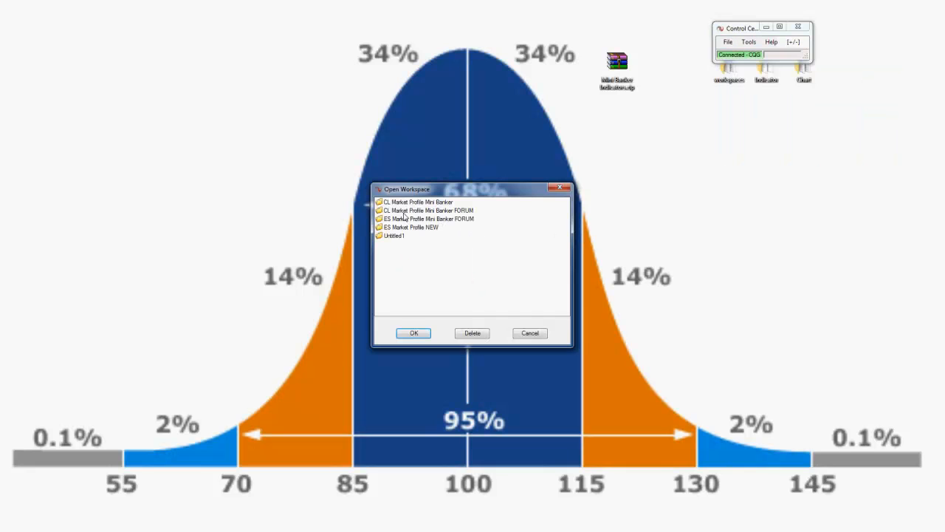
double_click(452, 211)
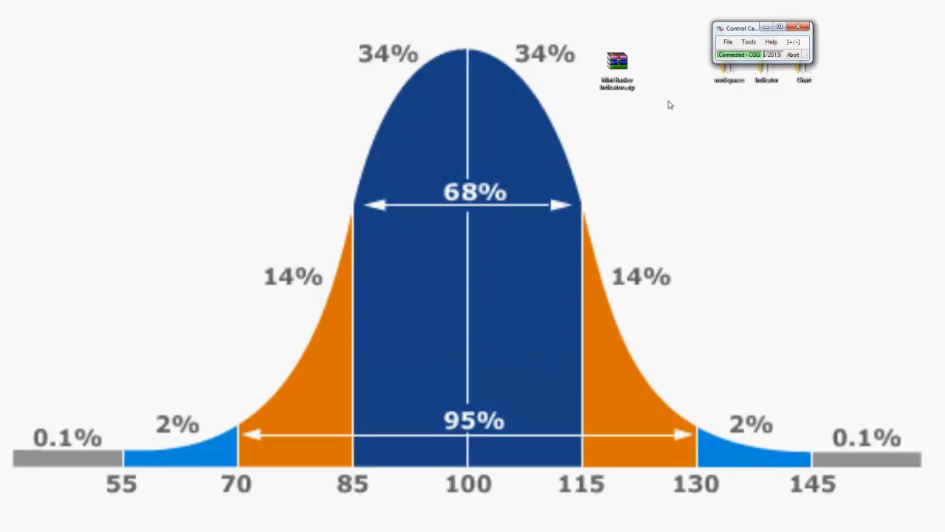